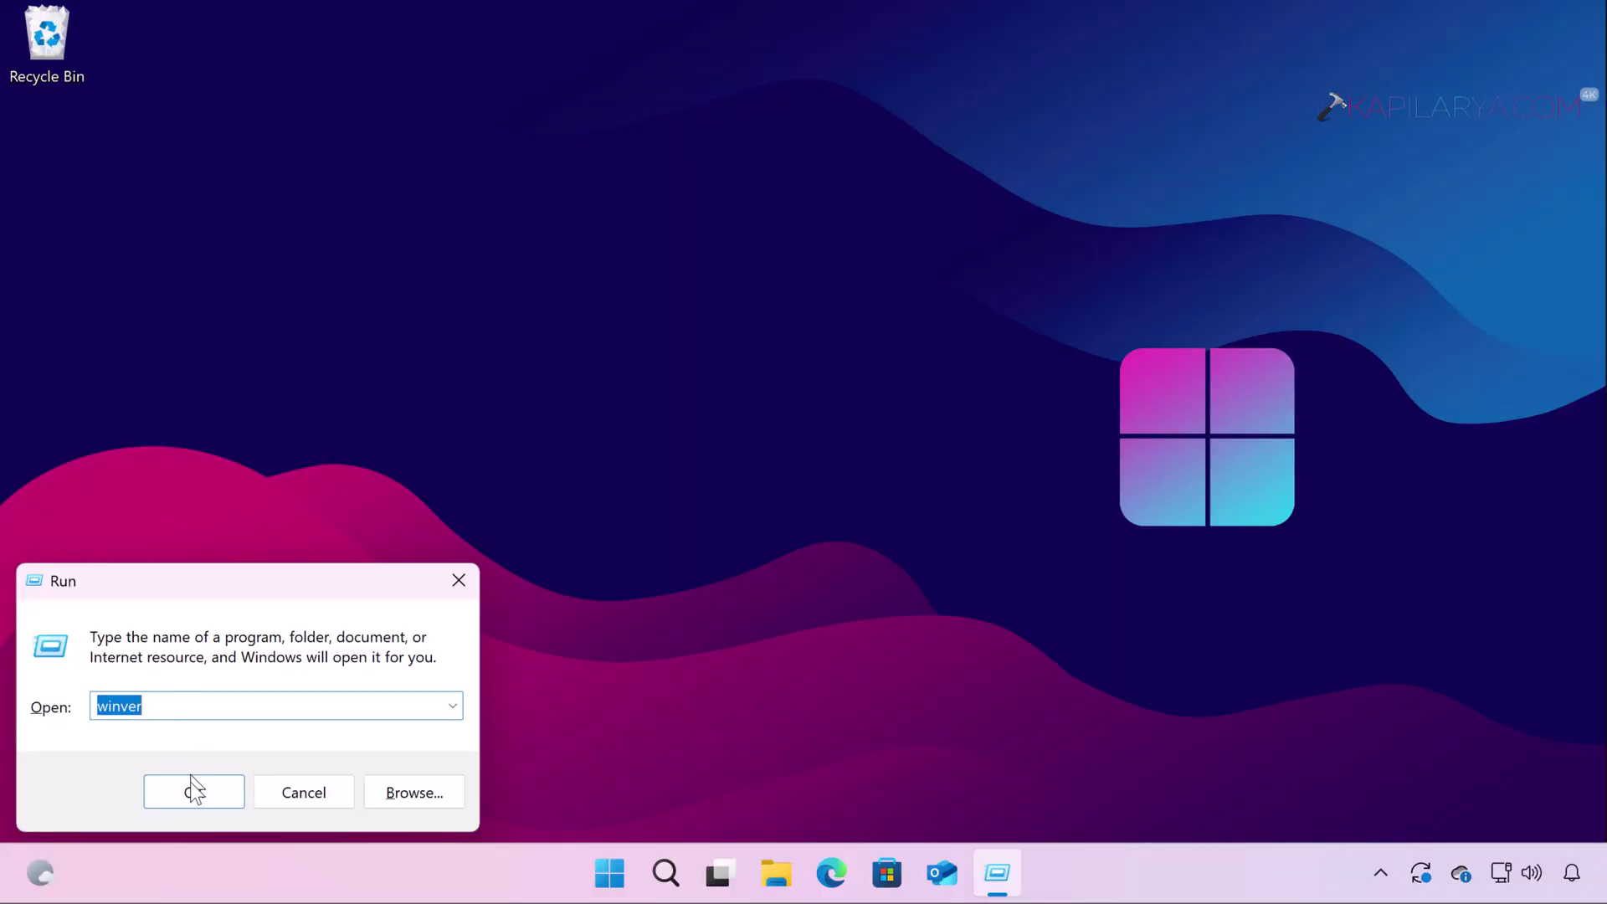
- Check the Windows version information, then go to the Windows Update page in Settings
{"action": "left_click", "coordinate": [195, 794]}
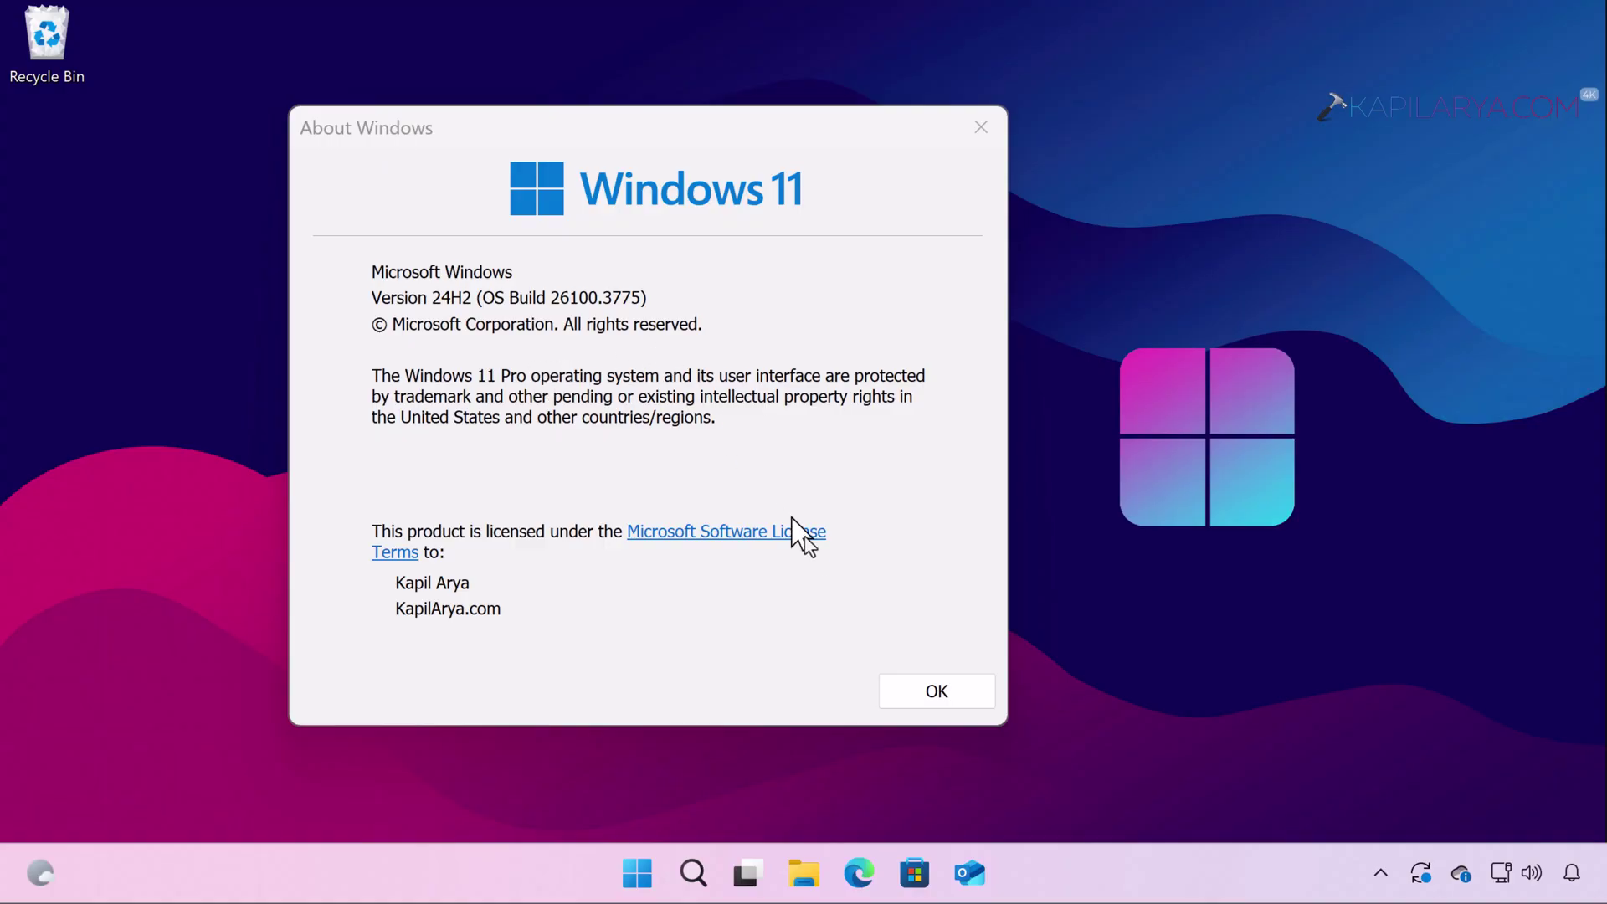
{"action": "left_click", "coordinate": [902, 694]}
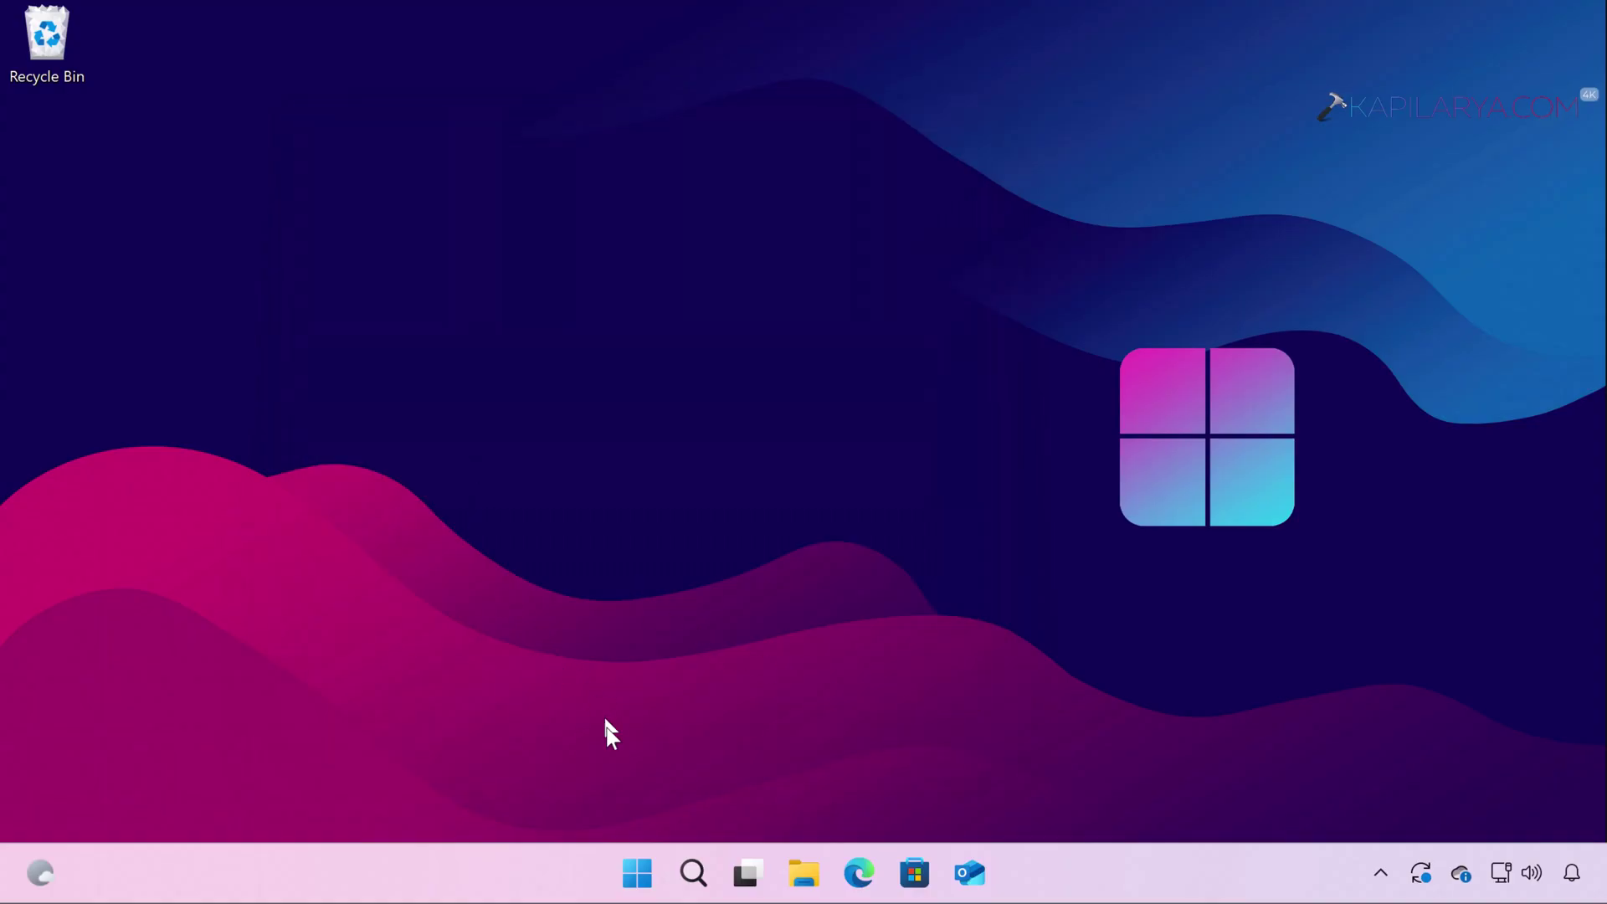
{"action": "key", "text": "super+x"}
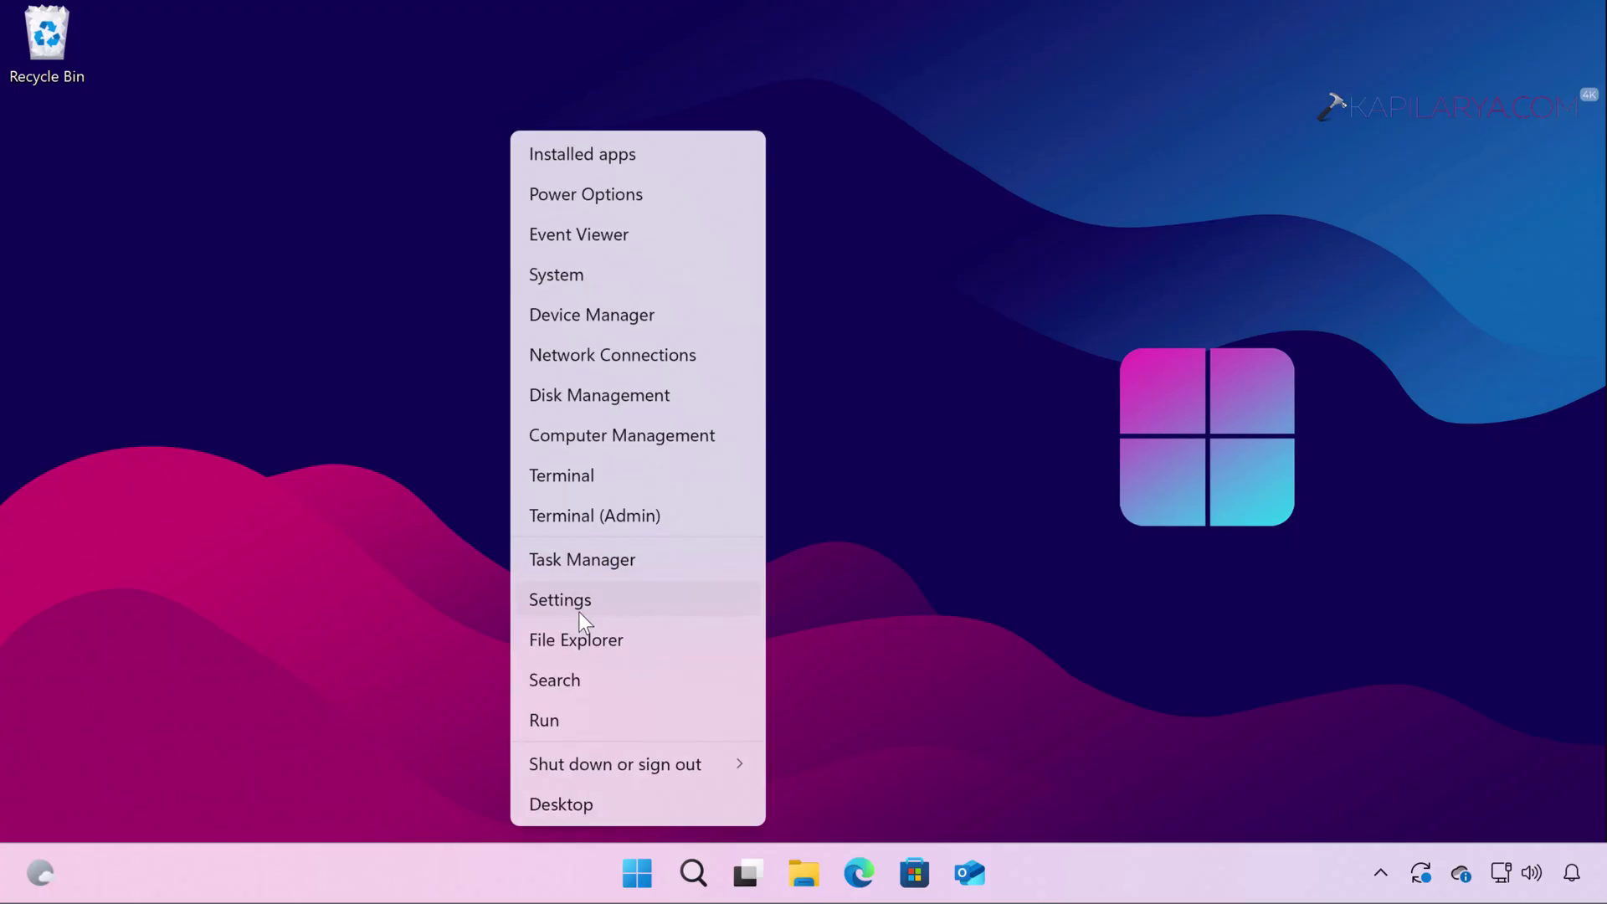
{"action": "left_click", "coordinate": [498, 422]}
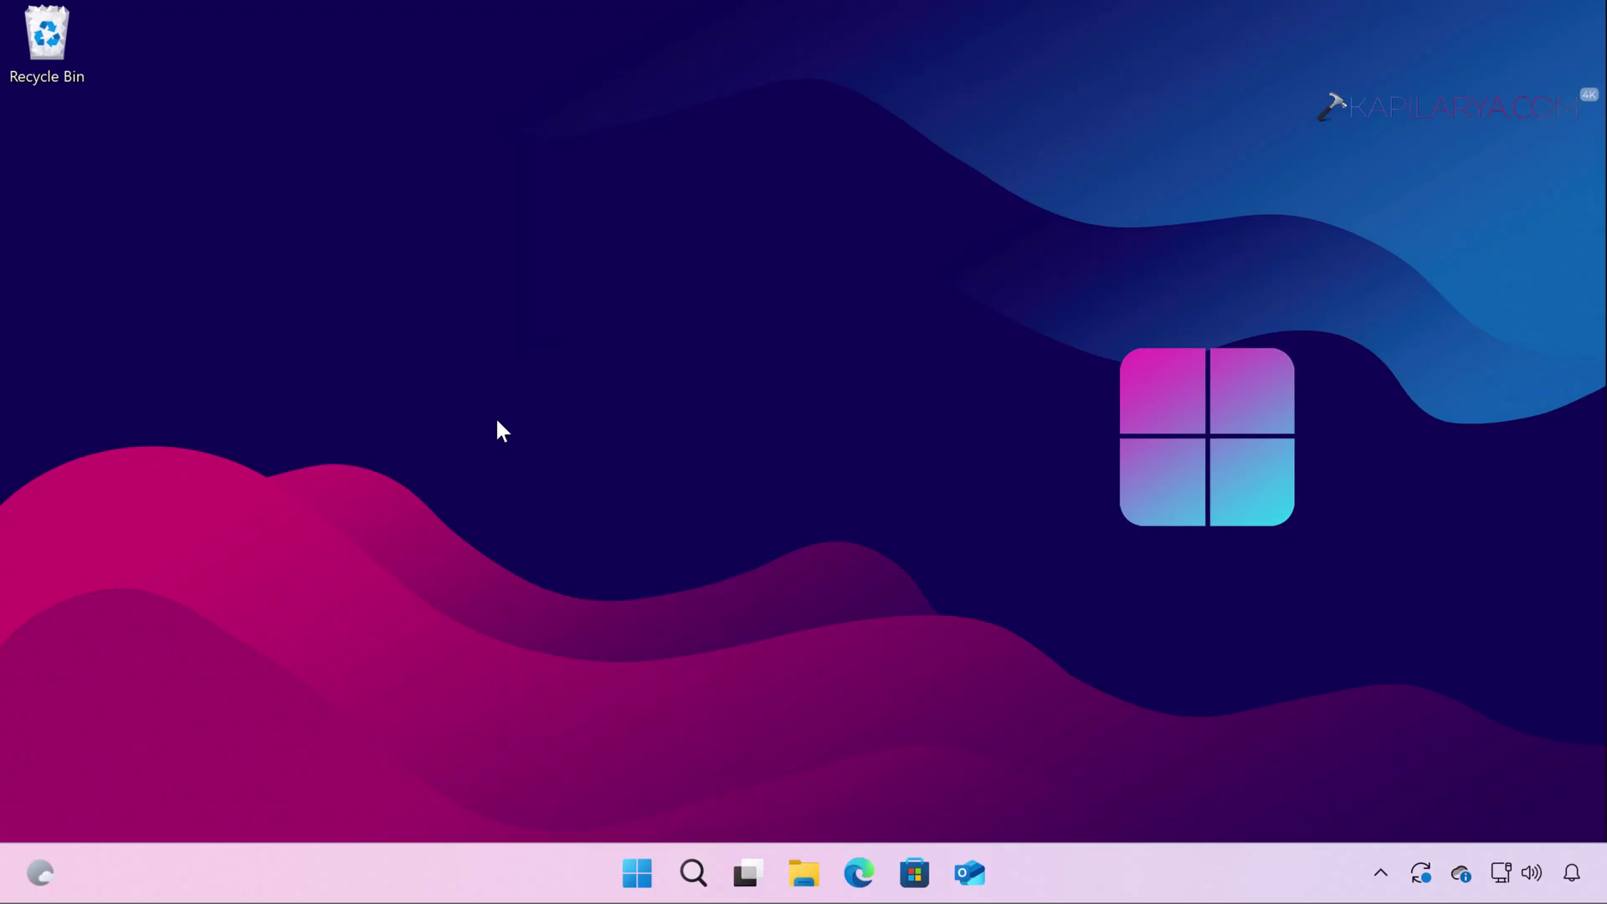
{"action": "key", "text": "super+i"}
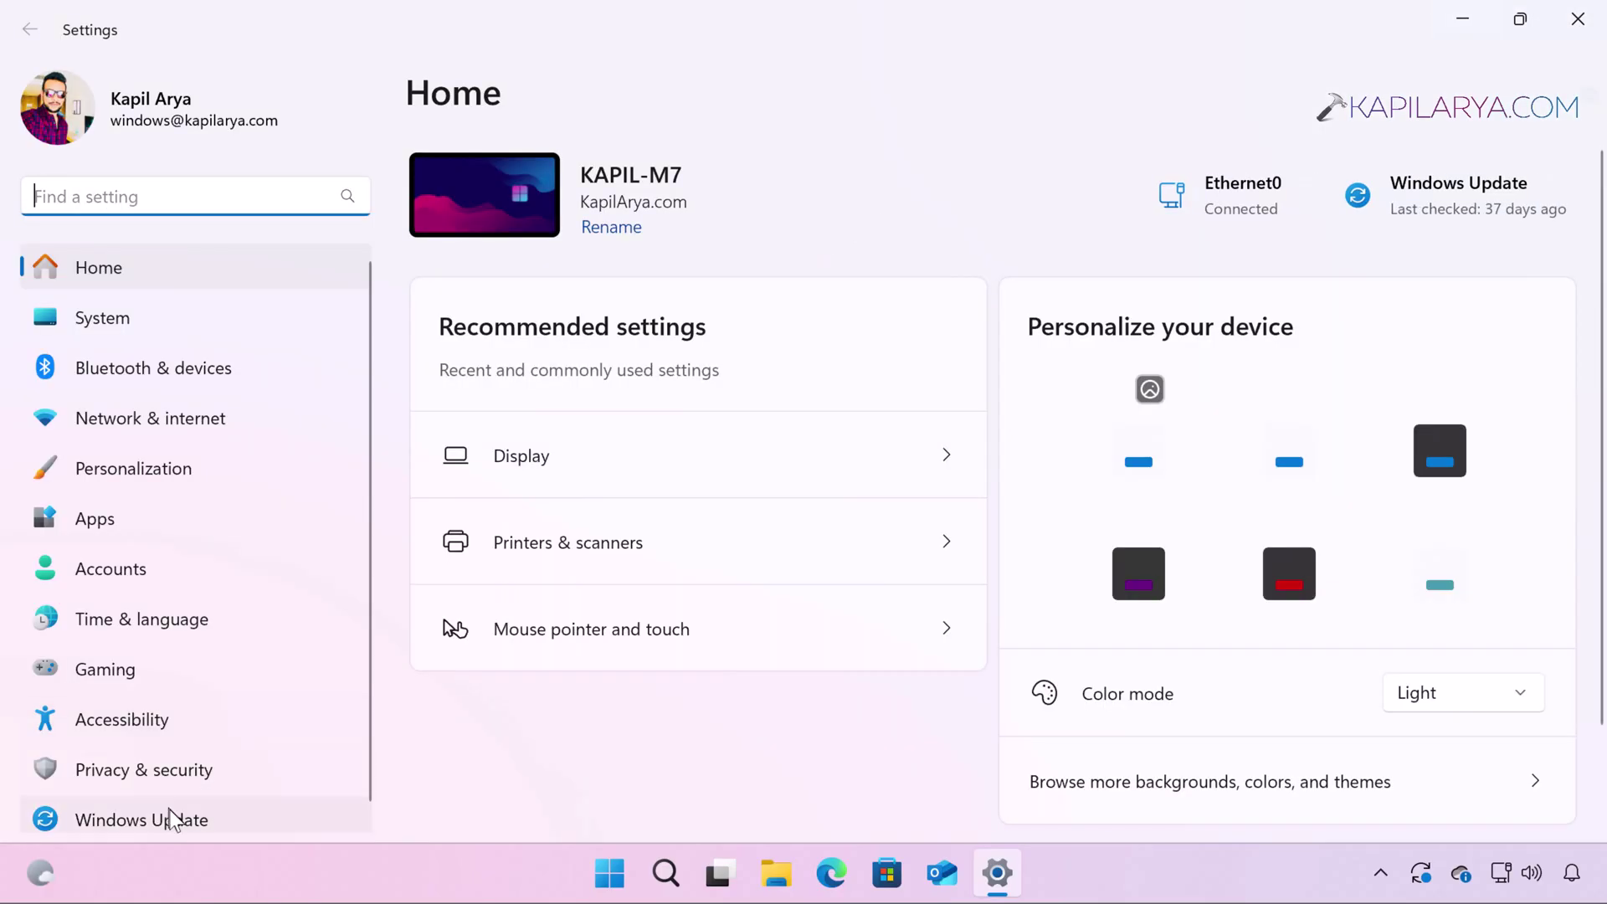
{"action": "left_click", "coordinate": [173, 818]}
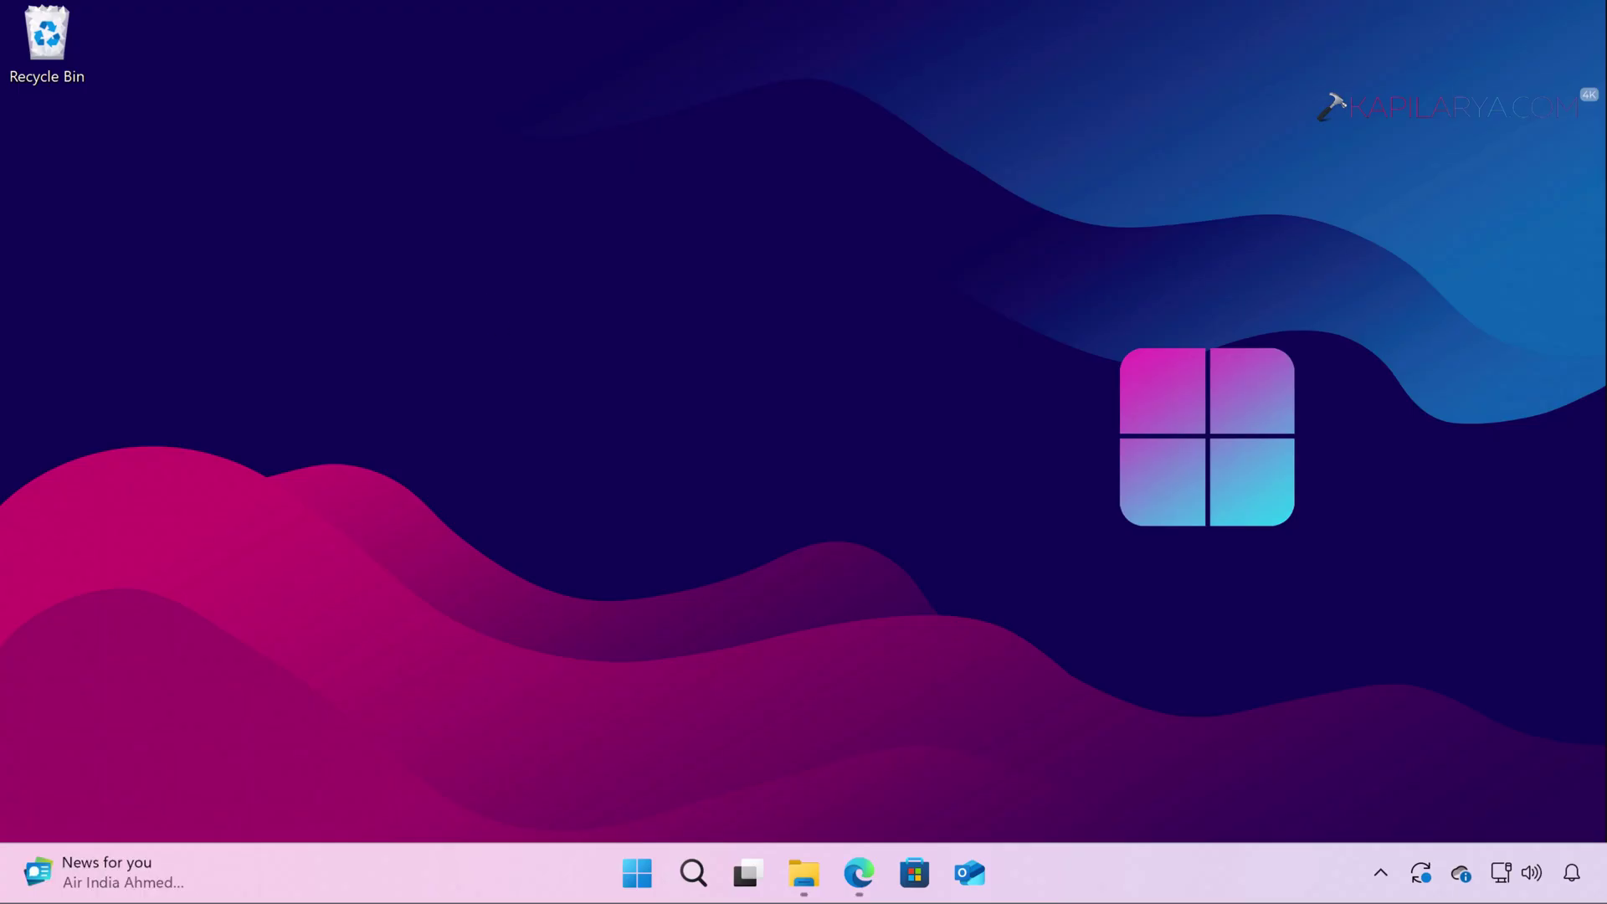
- Review the PC Health Check support page in Edge, minimize it and show the Downloads folder
{"action": "left_click", "coordinate": [858, 873]}
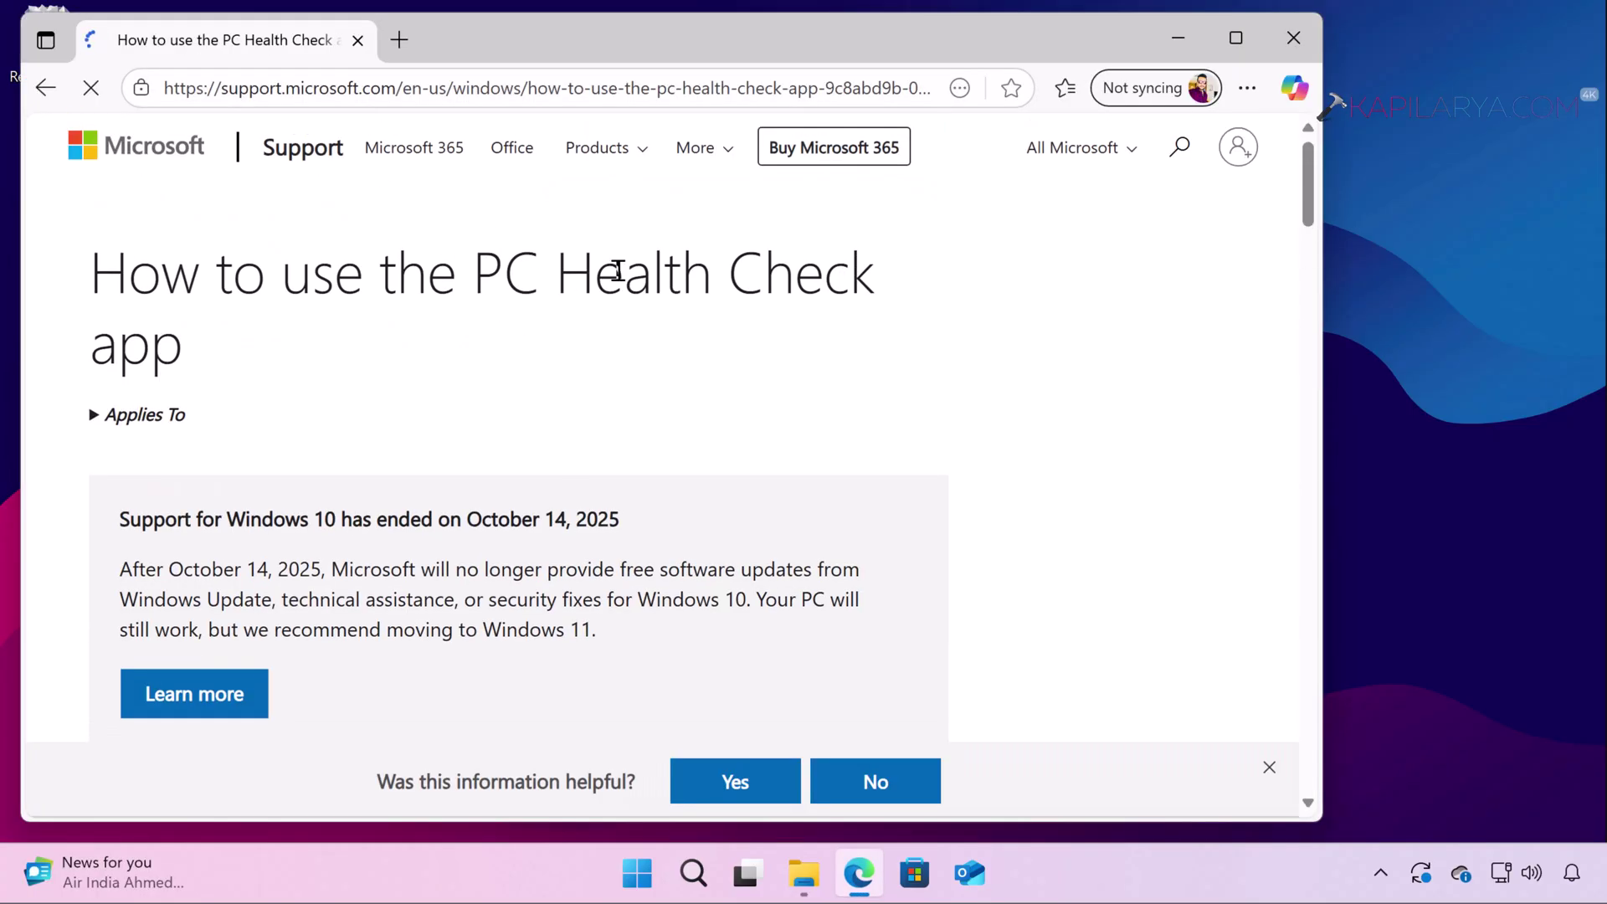
{"action": "scroll", "coordinate": [465, 339], "scroll_direction": "down", "scroll_amount": 1}
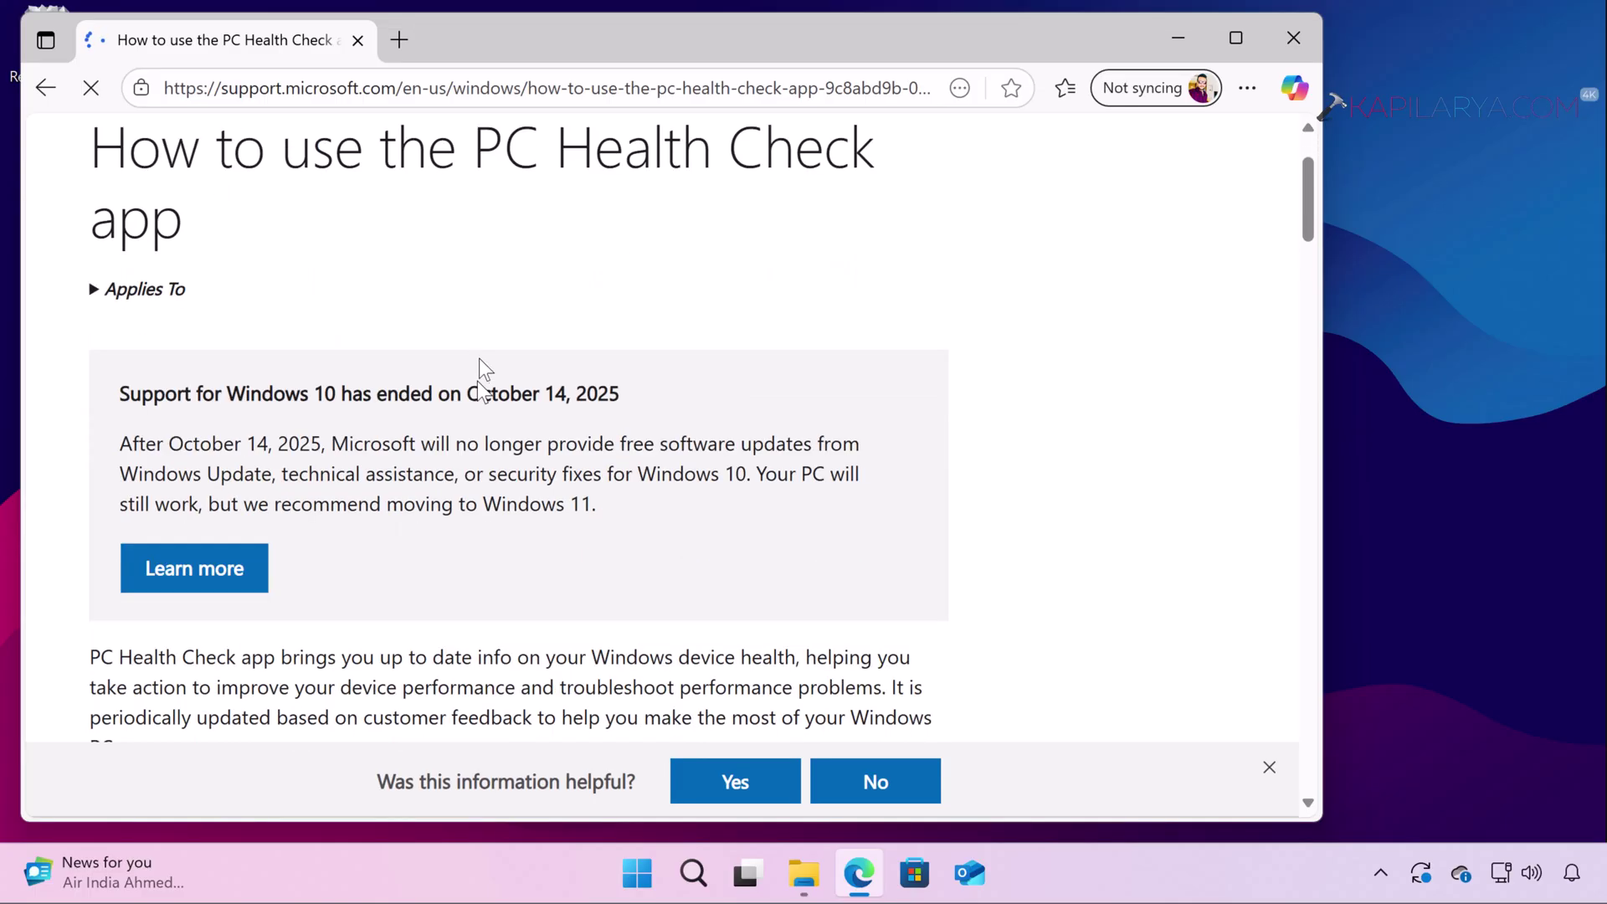
{"action": "scroll", "coordinate": [483, 420], "scroll_direction": "down", "scroll_amount": 3}
{"action": "scroll", "coordinate": [483, 427], "scroll_direction": "down", "scroll_amount": 2}
{"action": "scroll", "coordinate": [481, 430], "scroll_direction": "down", "scroll_amount": 4}
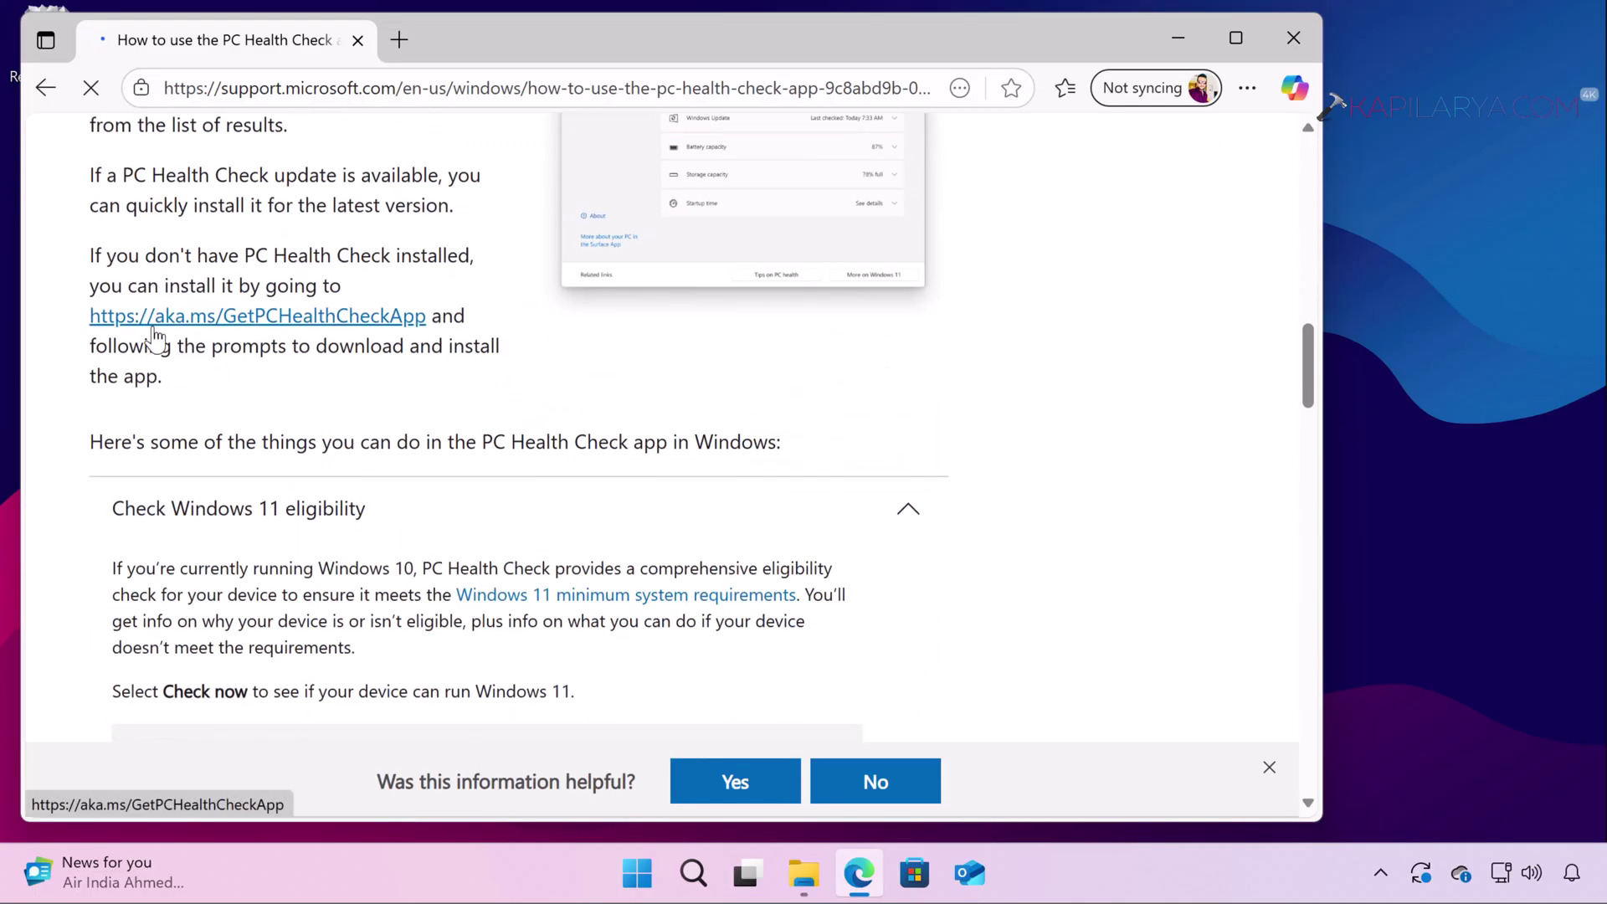
{"action": "left_click", "coordinate": [1177, 38]}
{"action": "left_click", "coordinate": [803, 872]}
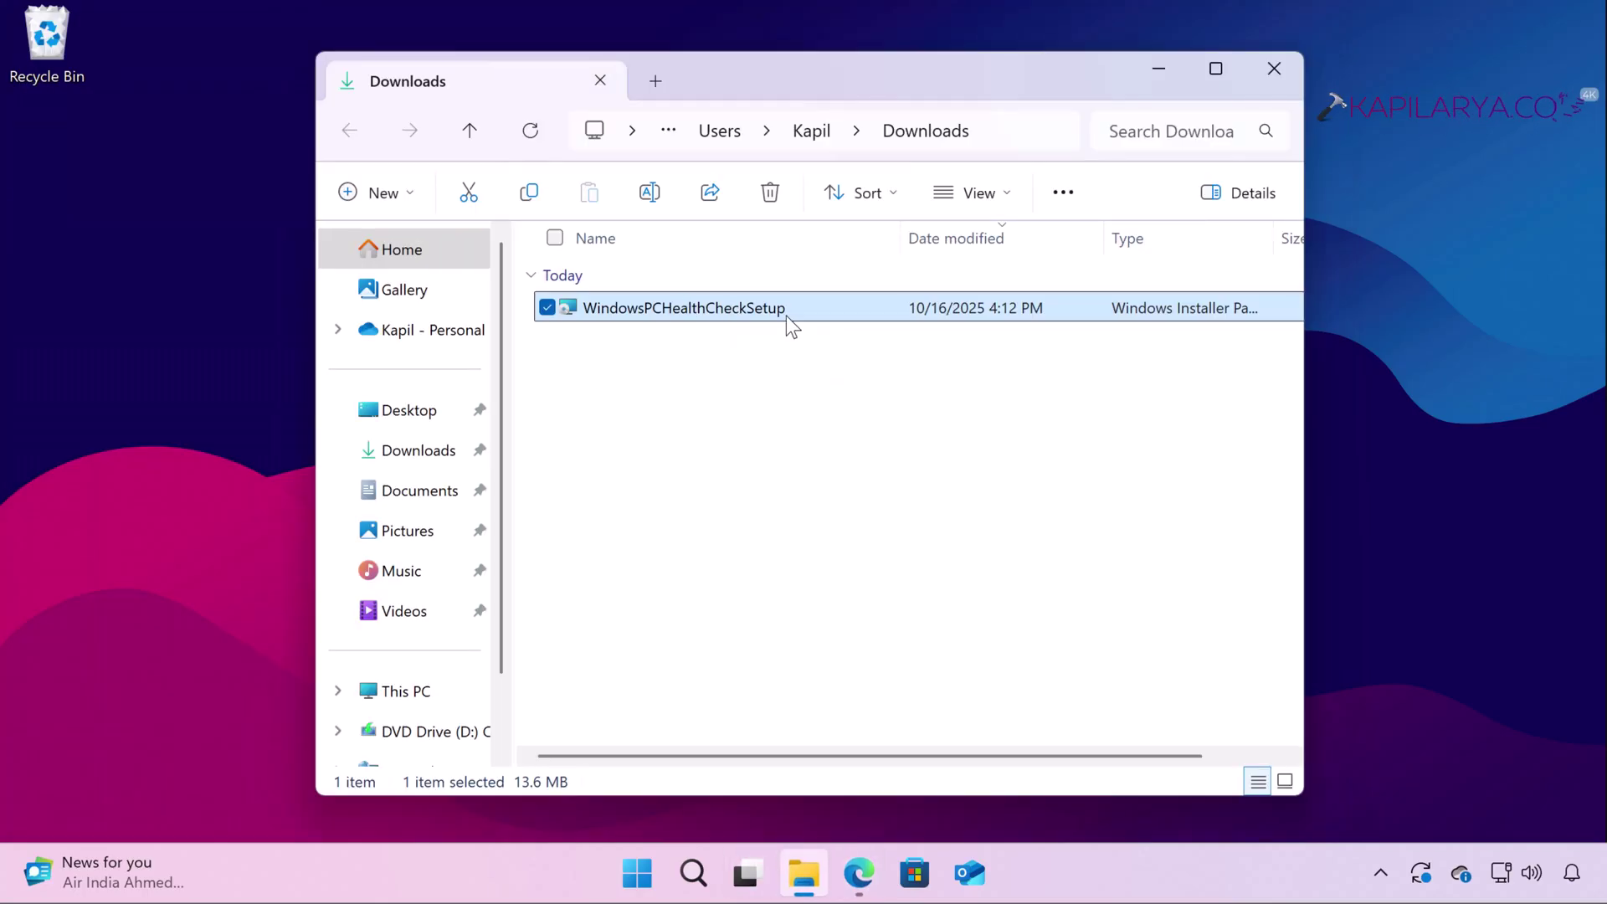
- Launch the WindowsPCHealthCheckSetup installer from the Downloads folder
{"action": "double_click", "coordinate": [786, 316]}
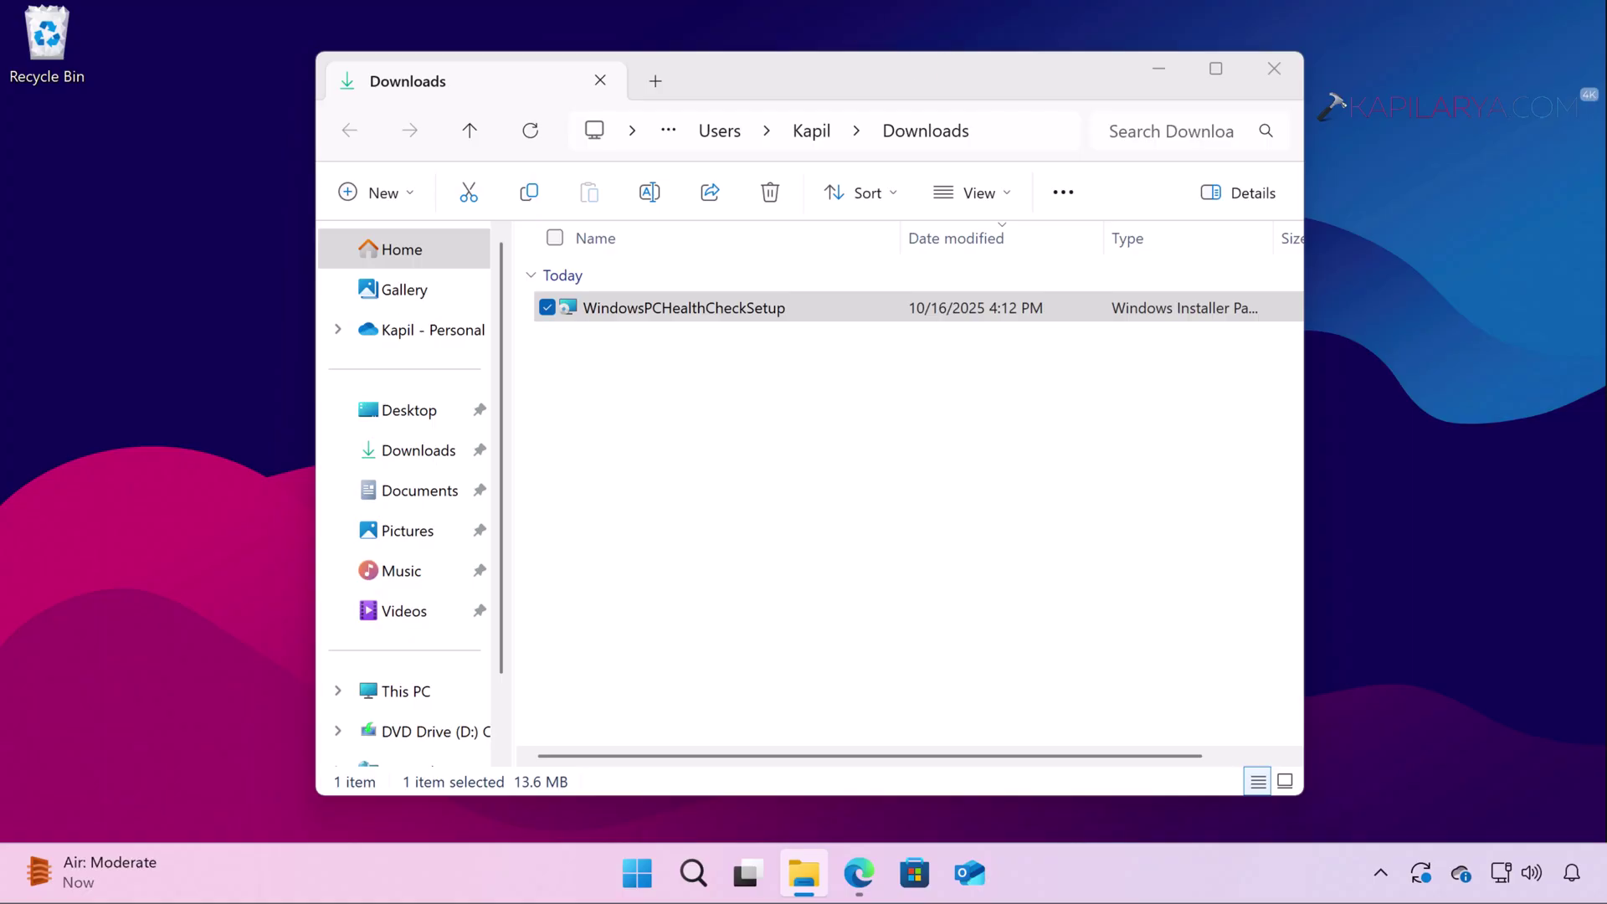
- Accept the licence terms, install PC Health Check and finish setup to launch it
{"action": "left_click", "coordinate": [719, 571]}
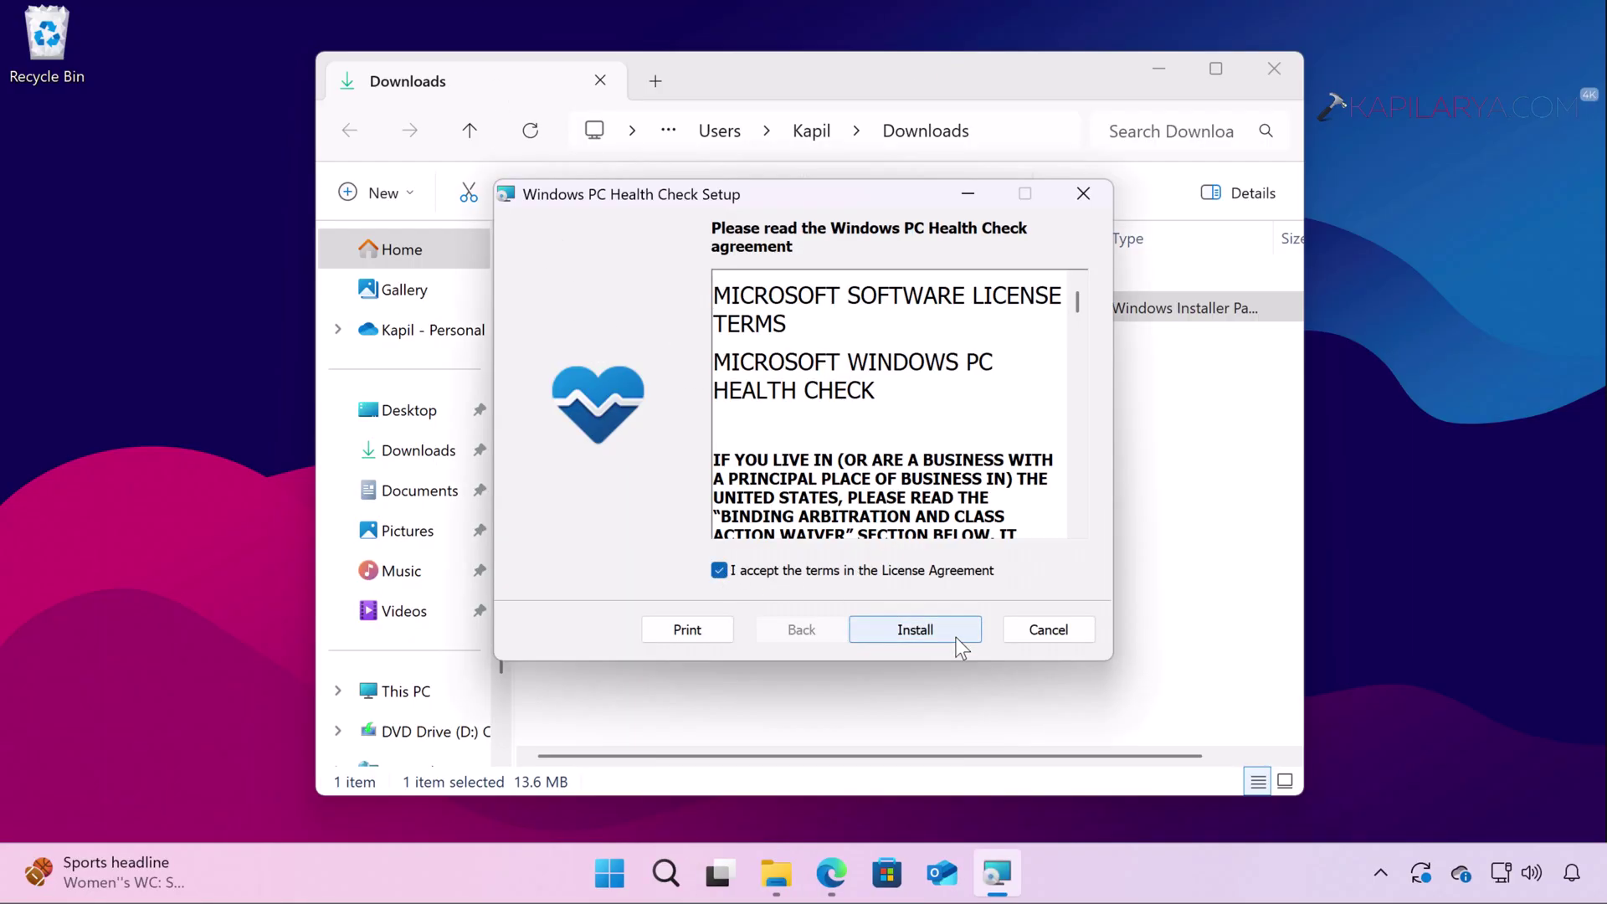
{"action": "left_click", "coordinate": [955, 637]}
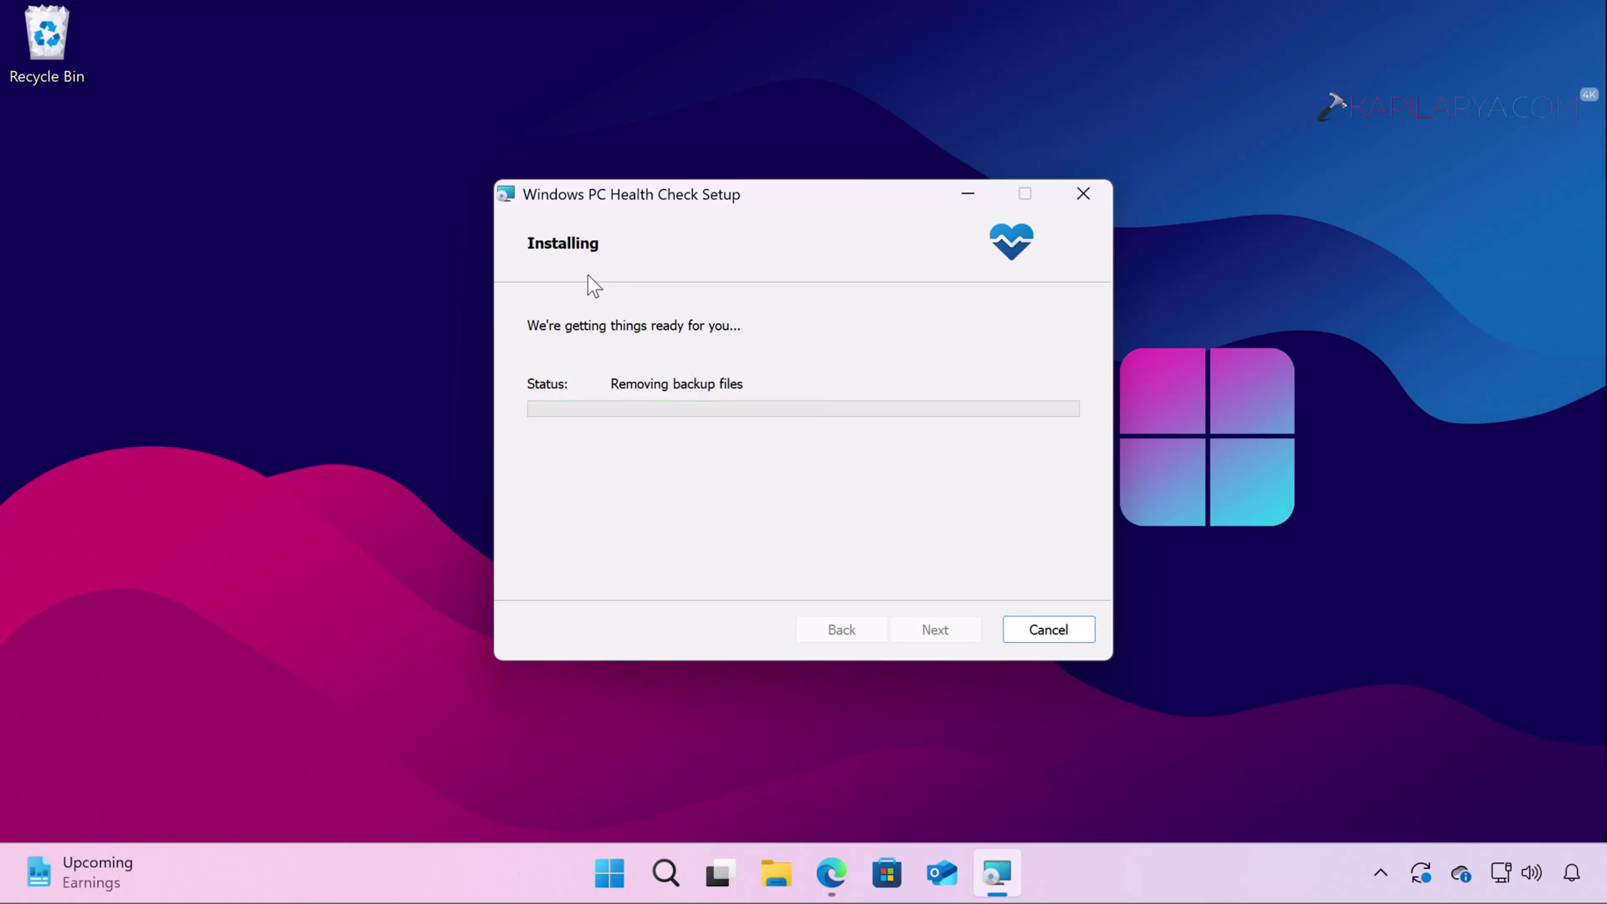
{"action": "left_click", "coordinate": [907, 630]}
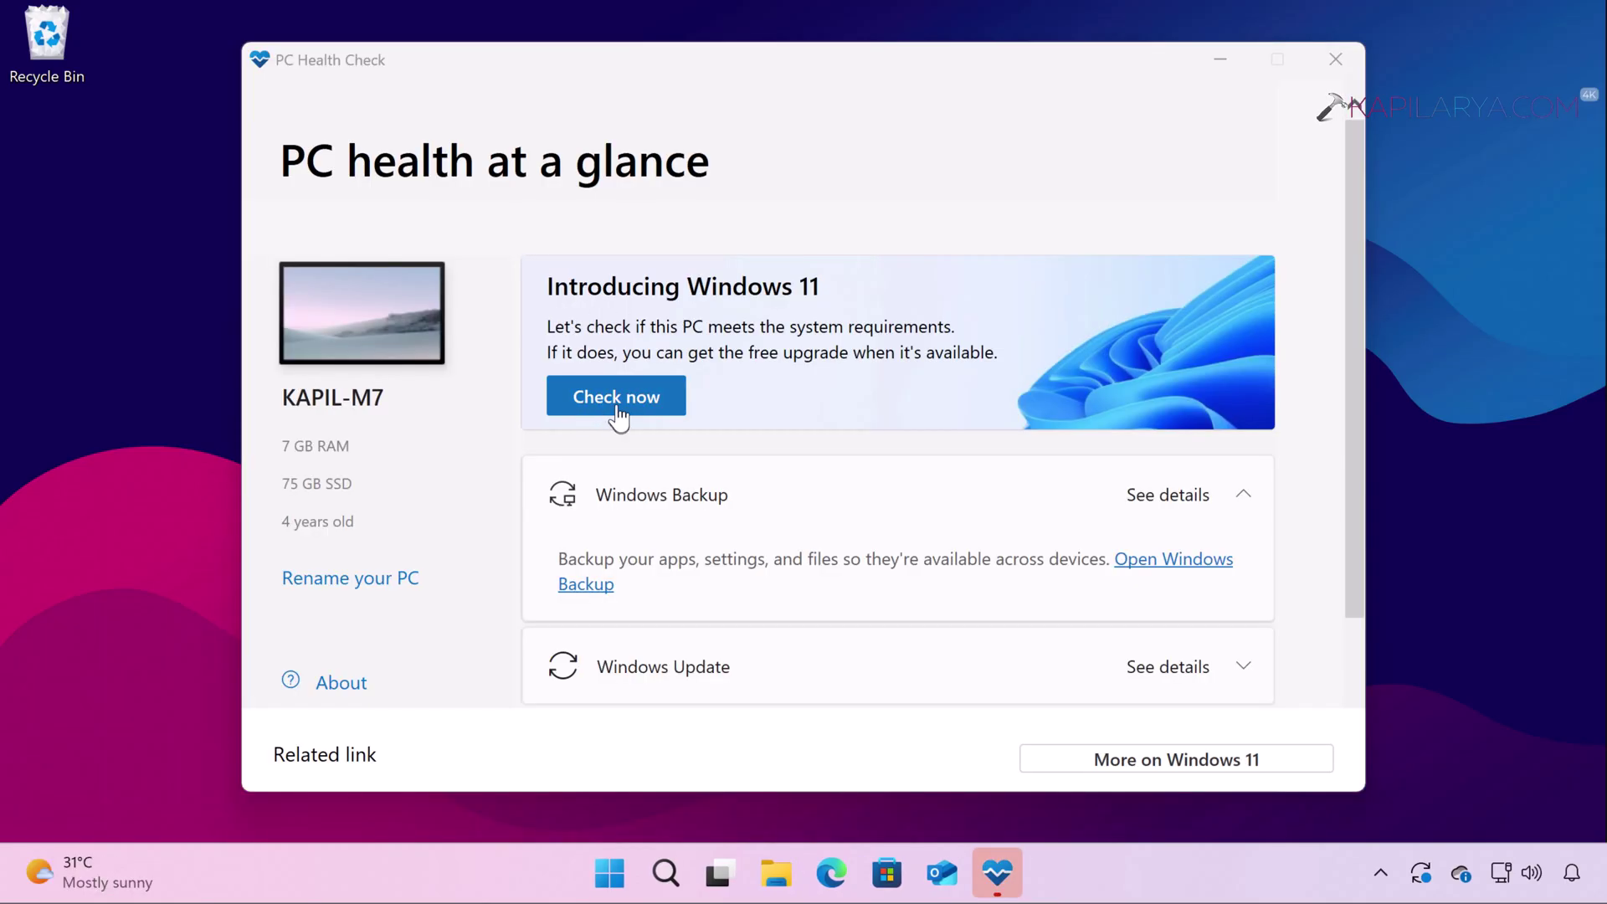
- Check Windows 11 compatibility, review detailed results including Secure Boot, then close PC Health Check
{"action": "left_click", "coordinate": [617, 399]}
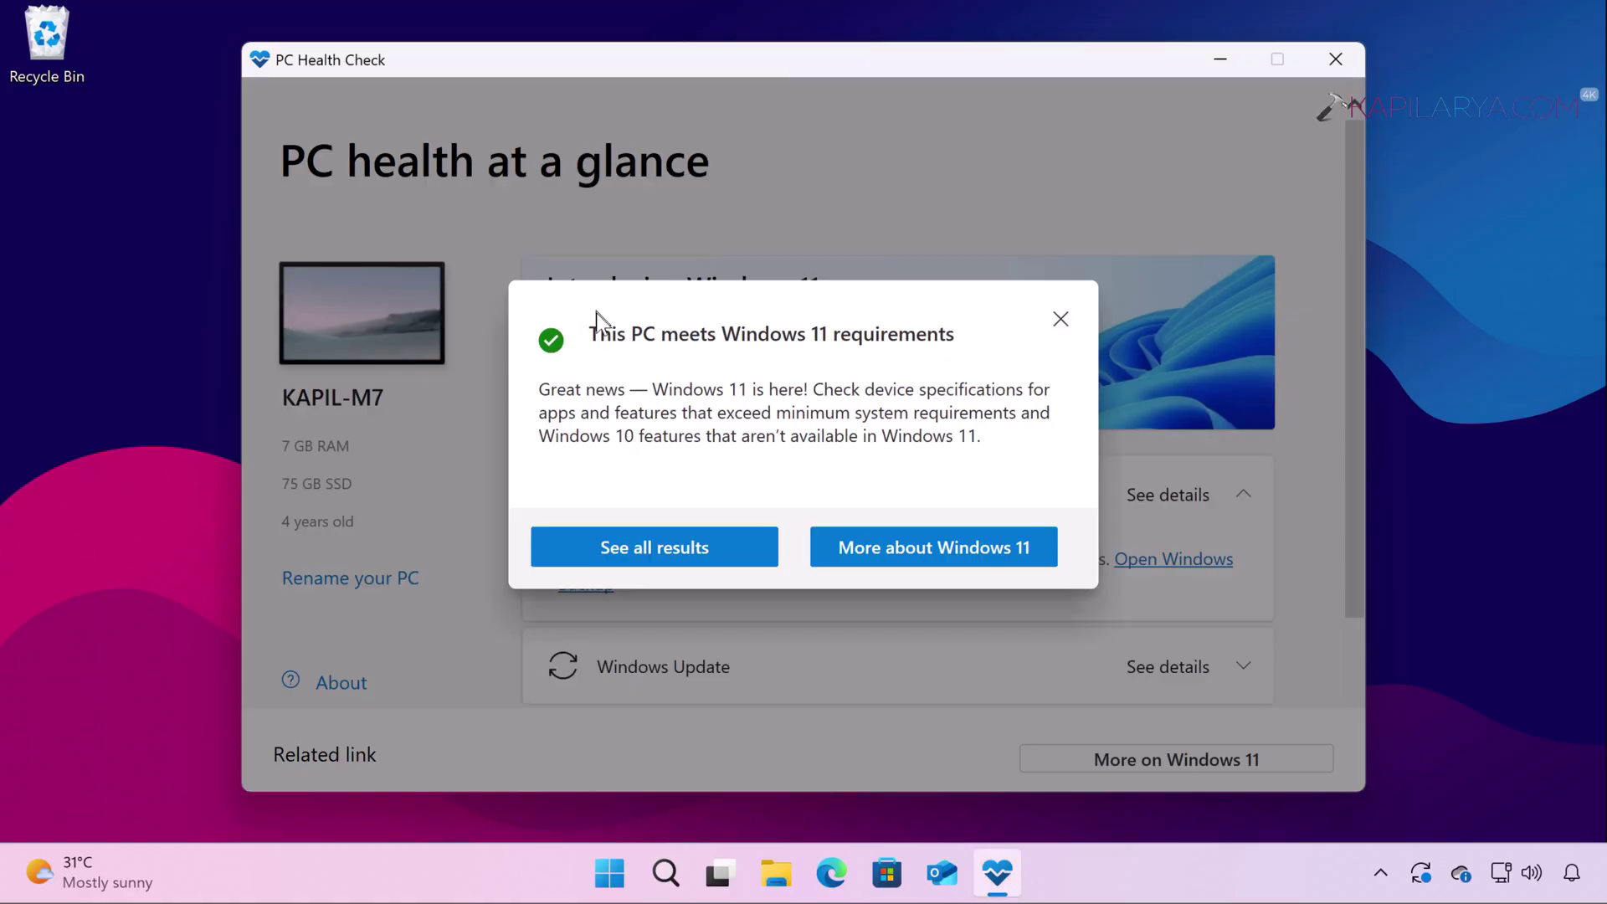
{"action": "left_click_drag", "start_coordinate": [588, 335], "coordinate": [956, 335]}
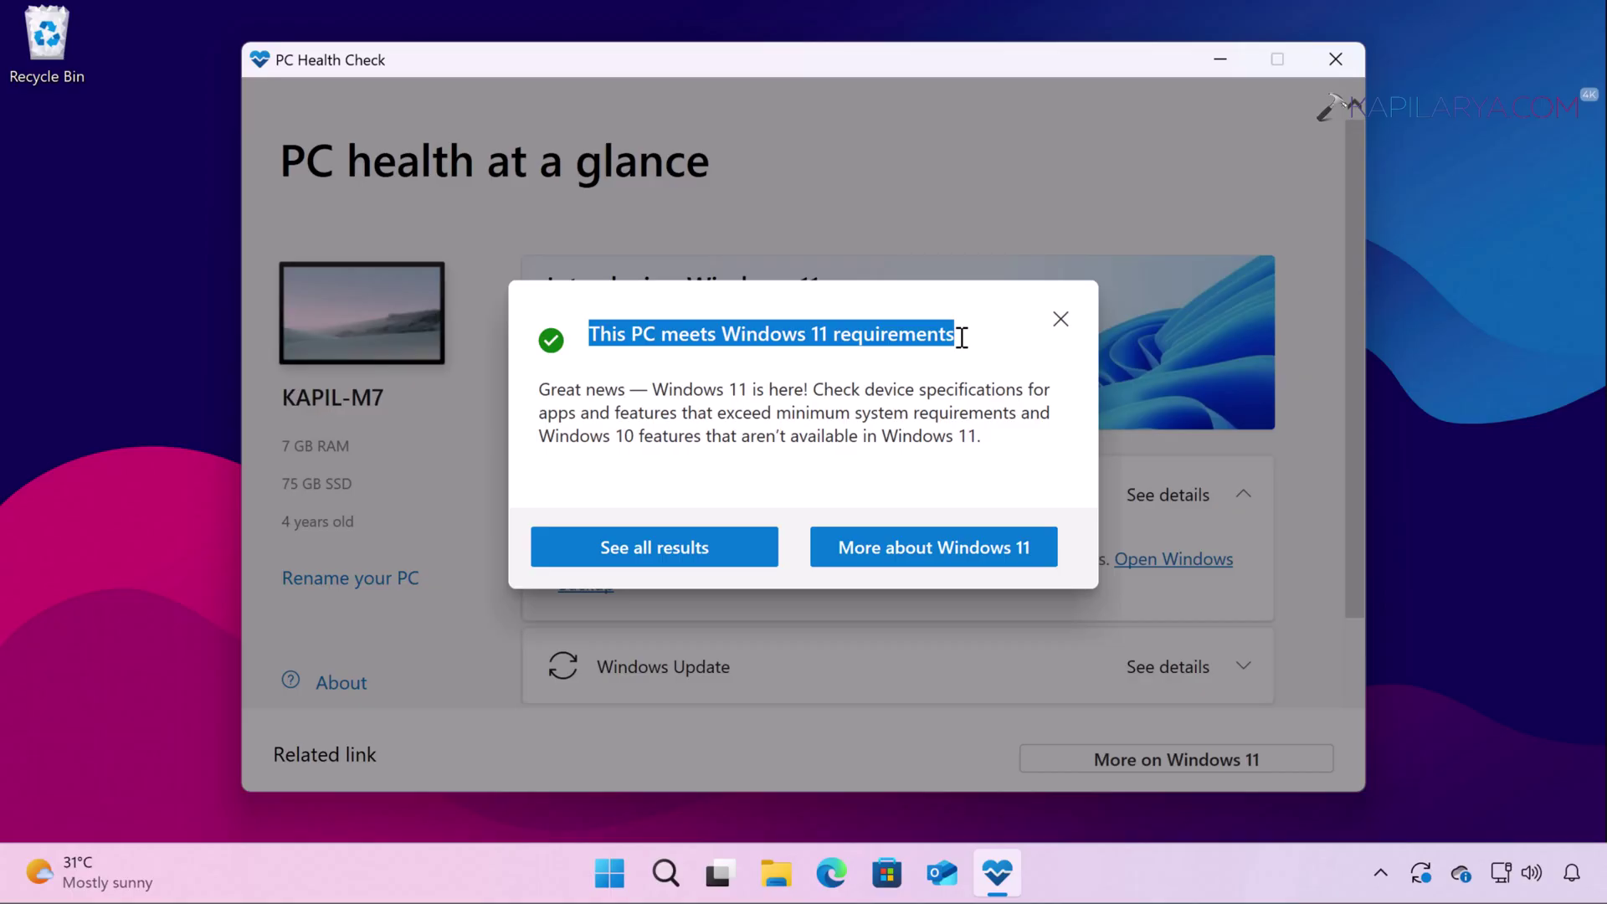
{"action": "left_click", "coordinate": [599, 558]}
{"action": "left_click_drag", "start_coordinate": [580, 392], "coordinate": [796, 393]}
{"action": "left_click", "coordinate": [811, 460]}
{"action": "scroll", "coordinate": [810, 459], "scroll_direction": "down", "scroll_amount": 1}
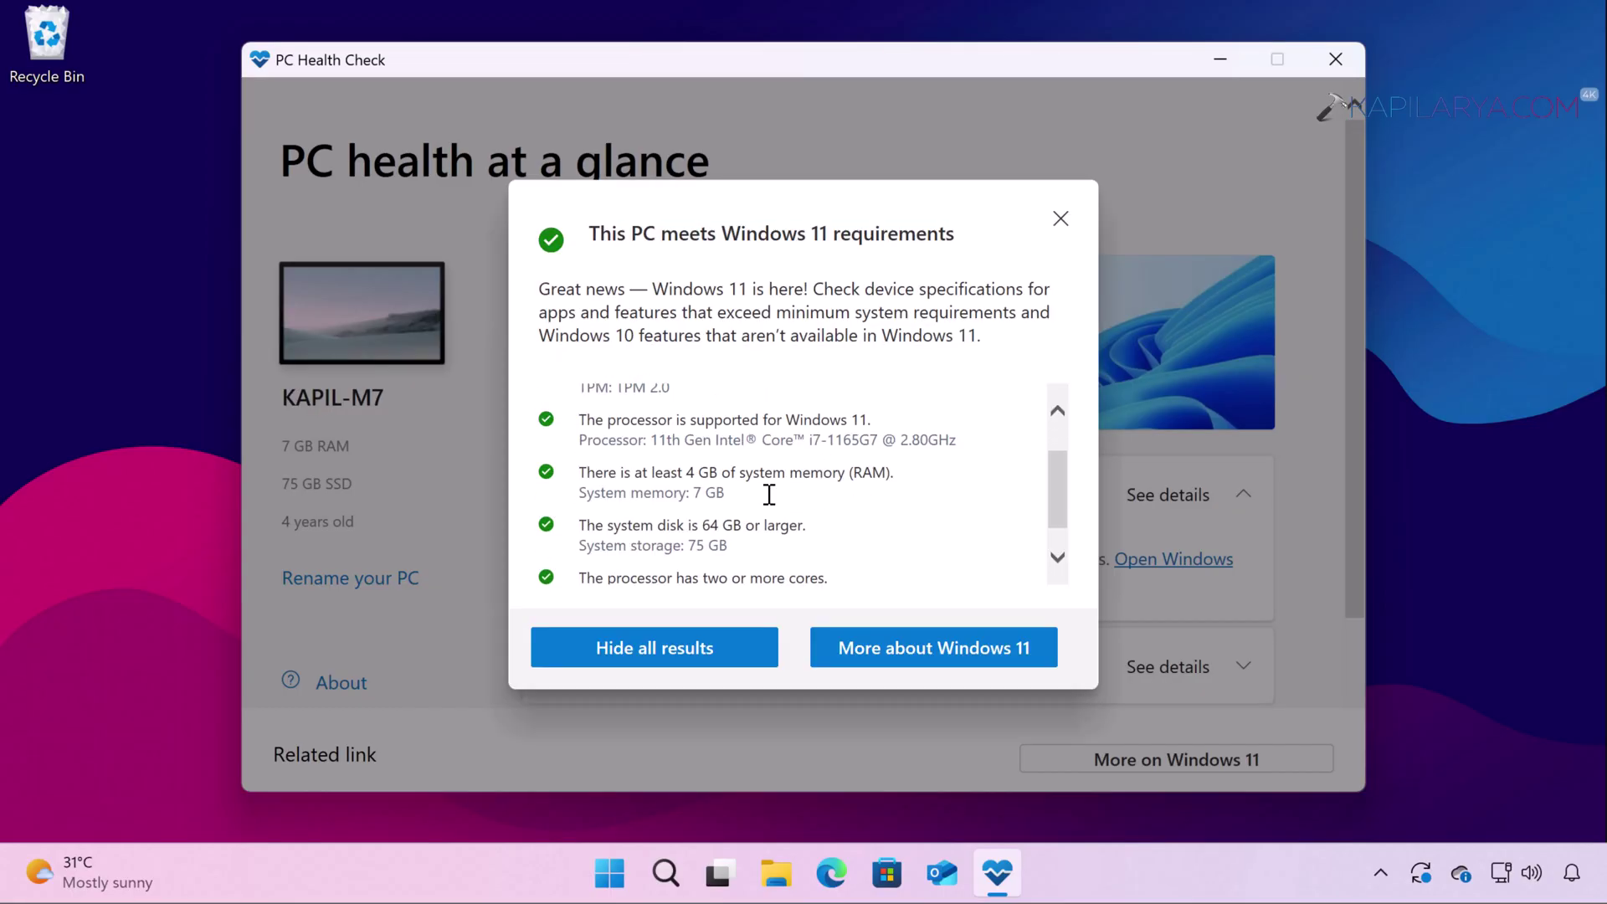
{"action": "scroll", "coordinate": [763, 494], "scroll_direction": "down", "scroll_amount": 1}
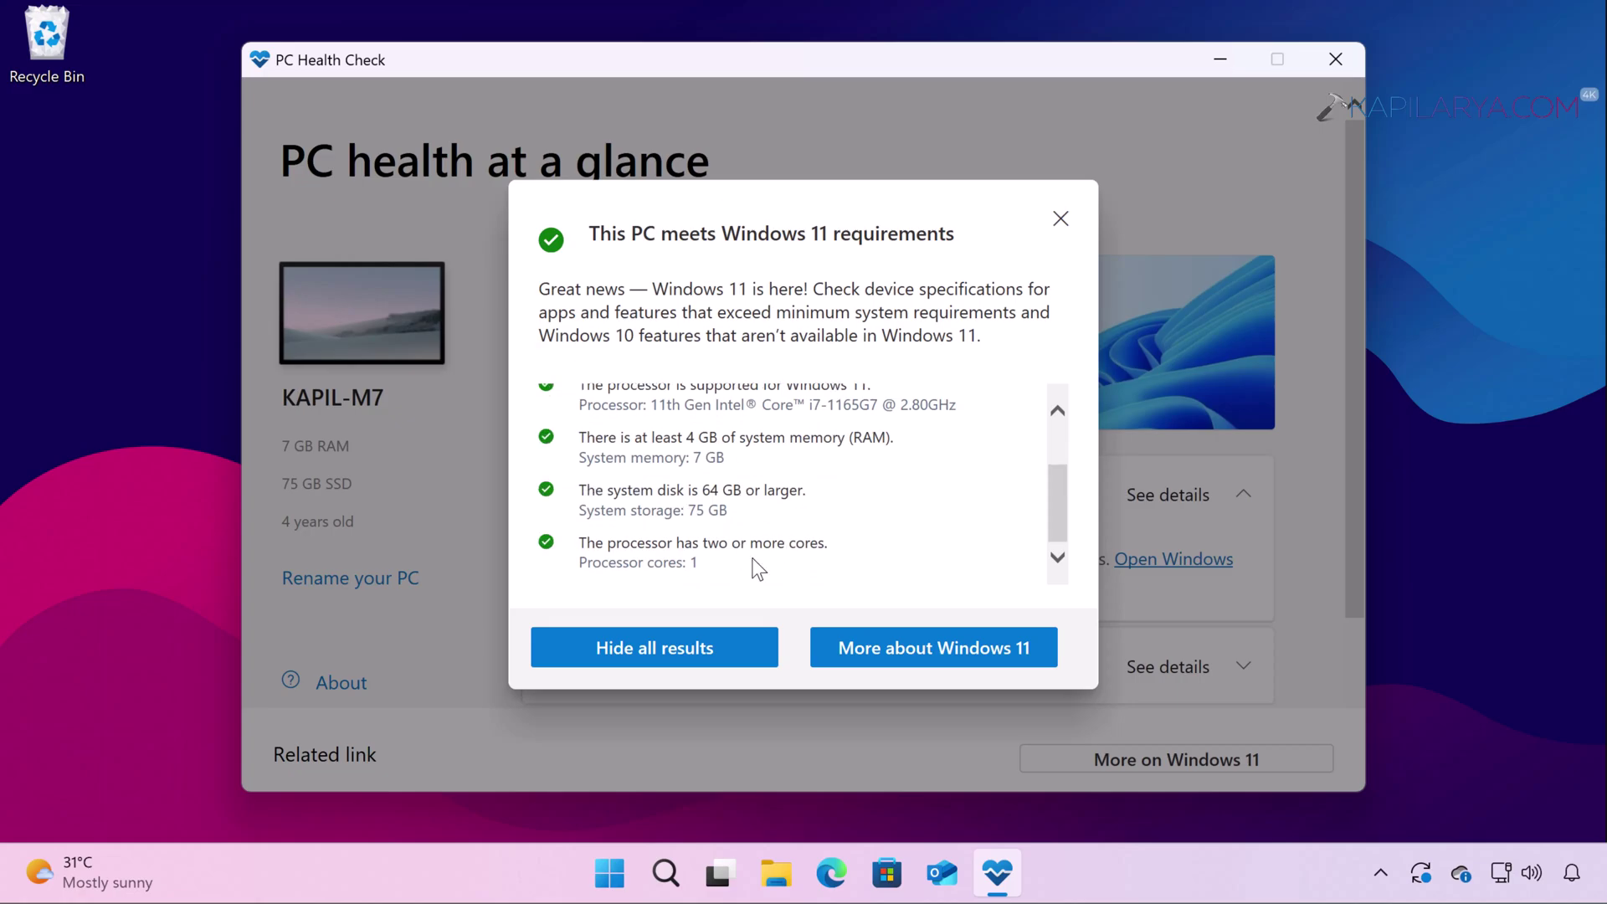
{"action": "left_click", "coordinate": [1061, 219]}
{"action": "left_click", "coordinate": [1334, 59]}
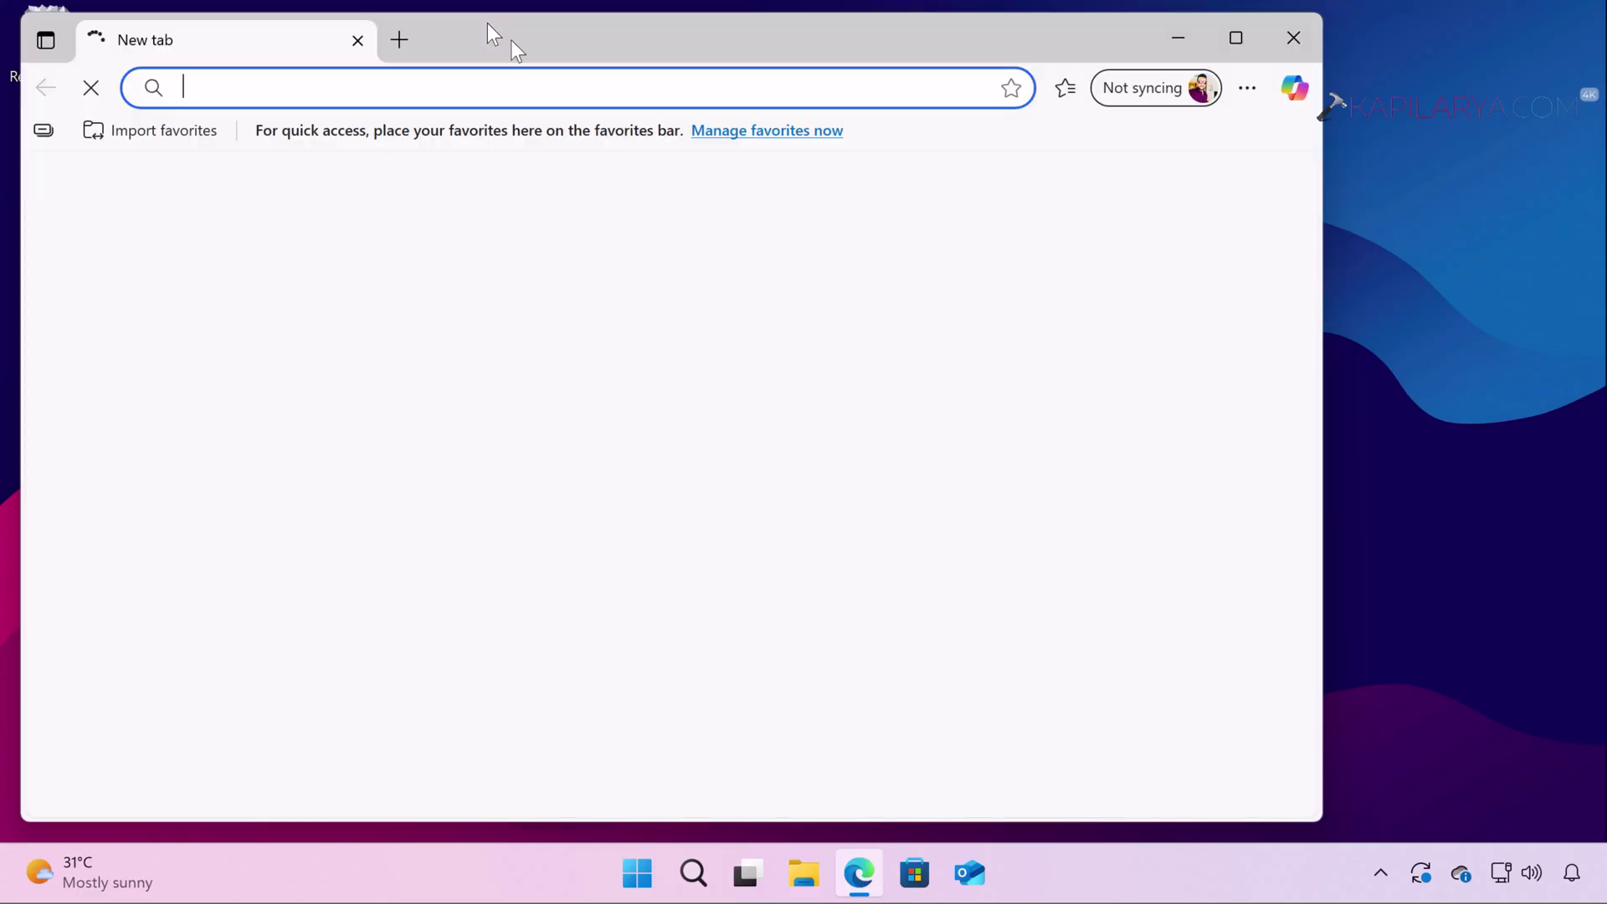
- Download Reset-Windows-Update.bat from the pasted URL, then close Edge
{"action": "type", "text": "https://cdn.kapilarya.com/Reset-Windows-Update.bat"}
{"action": "key", "text": "Return"}
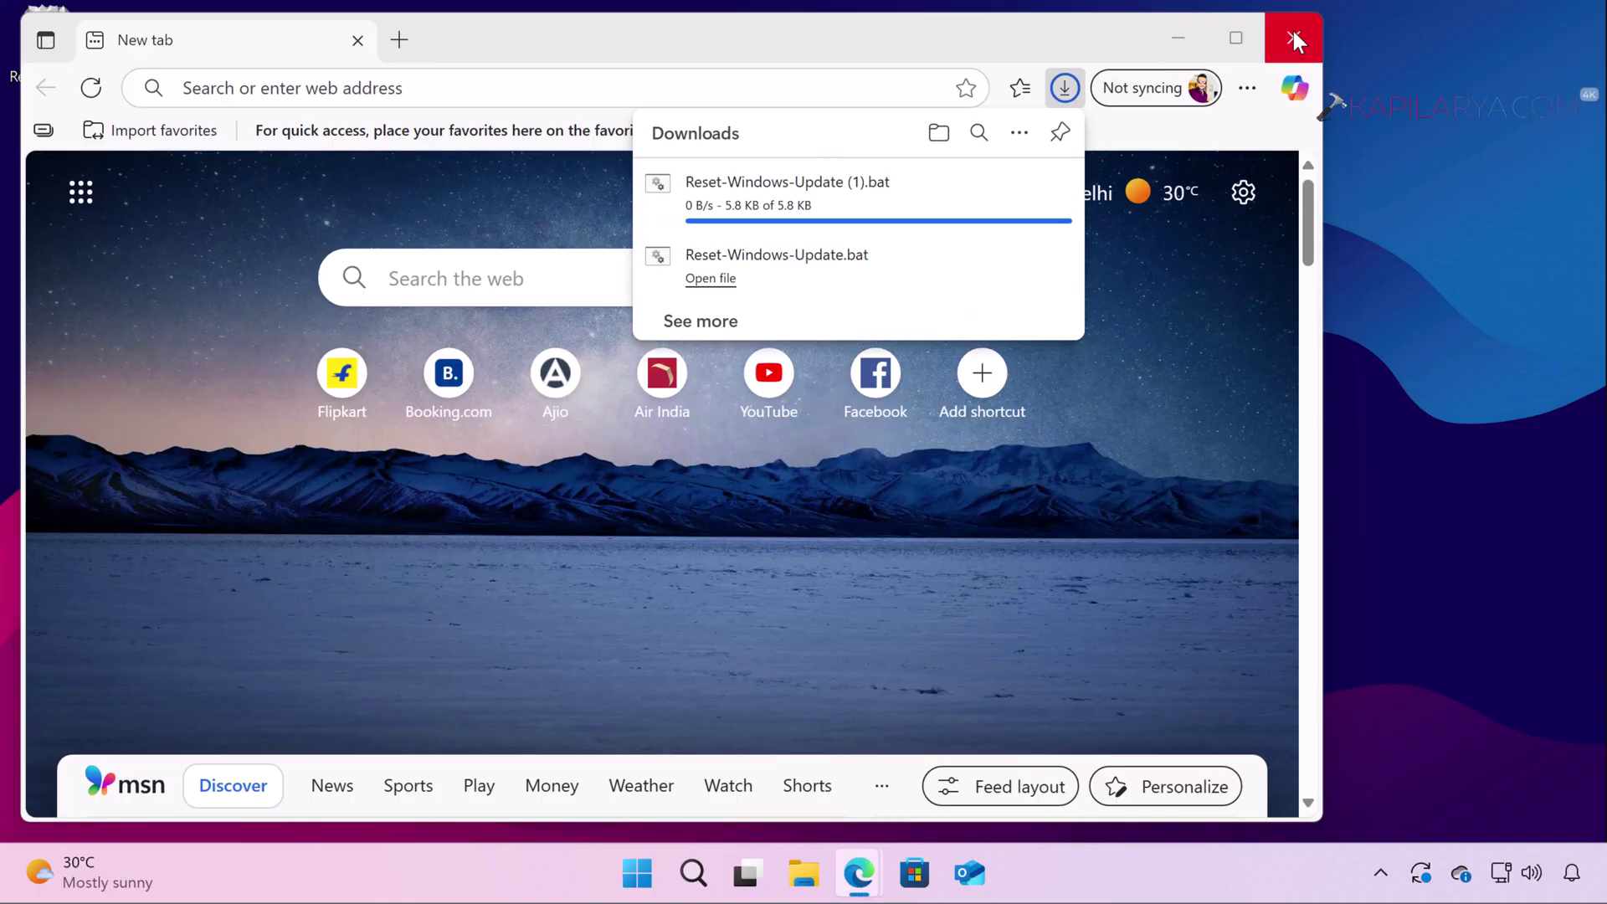
{"action": "key", "text": "alt+F4"}
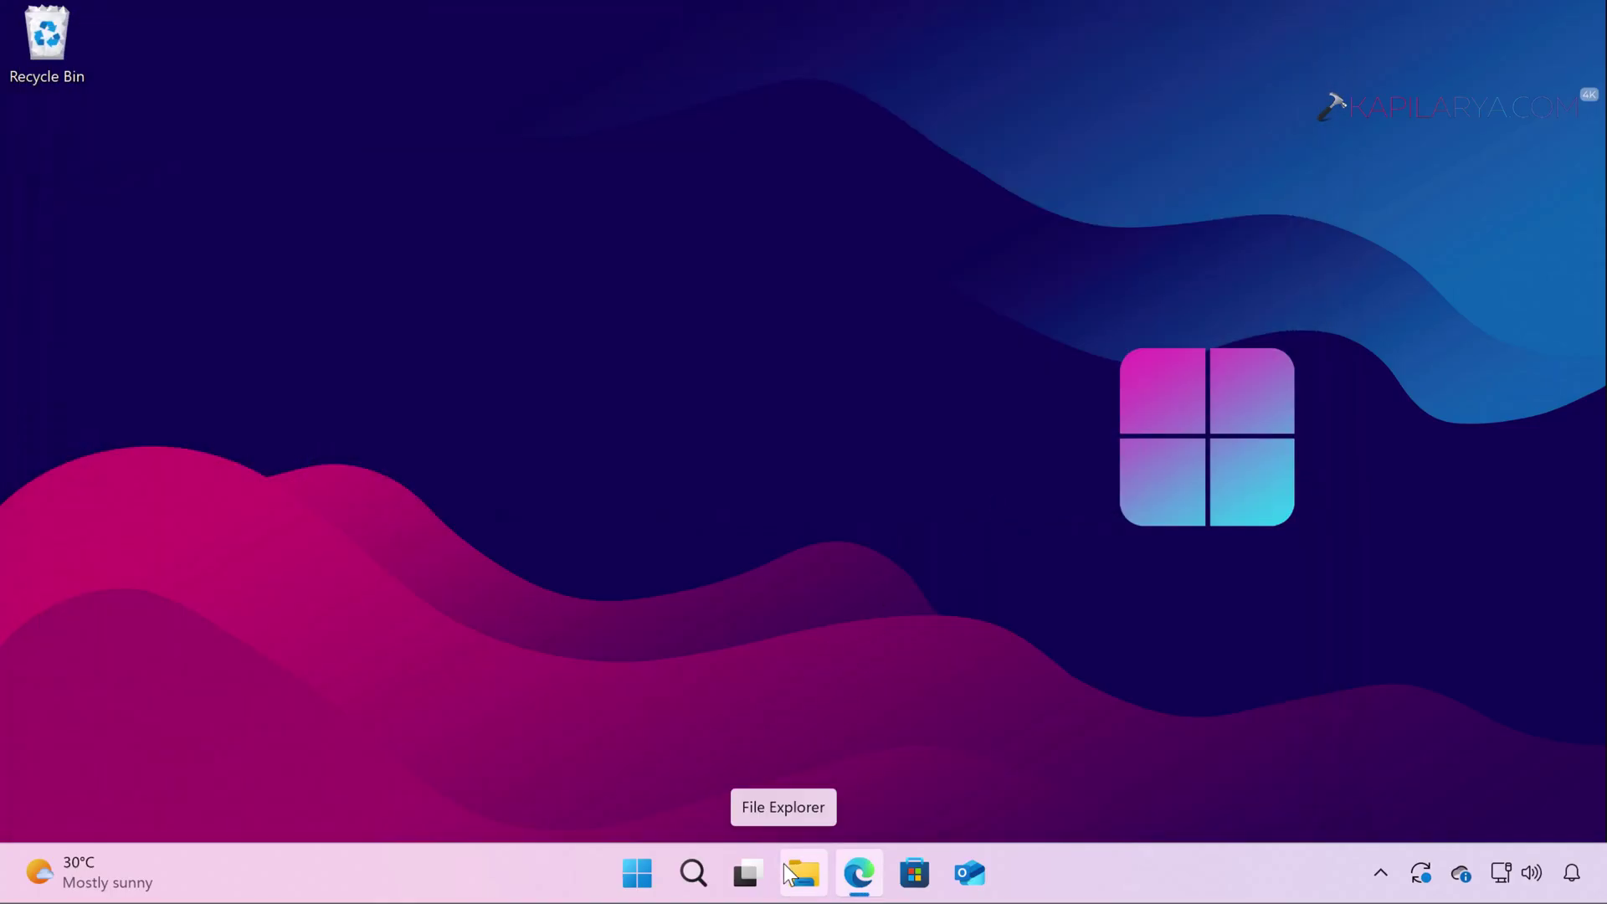
- Run Reset-Windows-Update.bat from Downloads, allowing it through the warnings and UAC prompt
{"action": "left_click", "coordinate": [803, 873]}
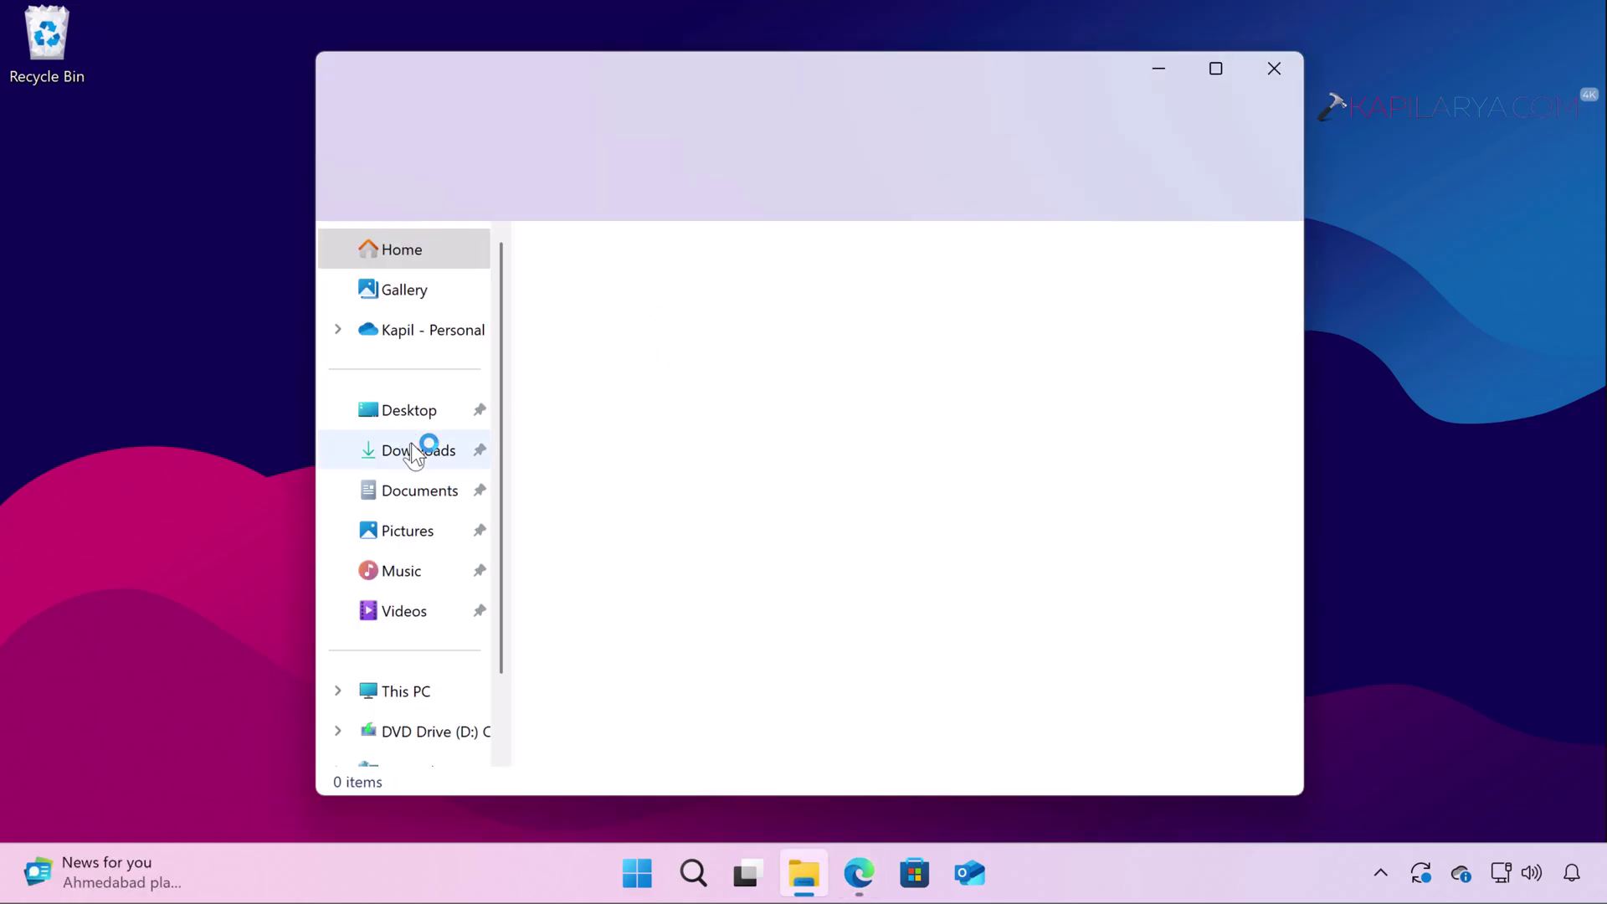
{"action": "left_click", "coordinate": [418, 449]}
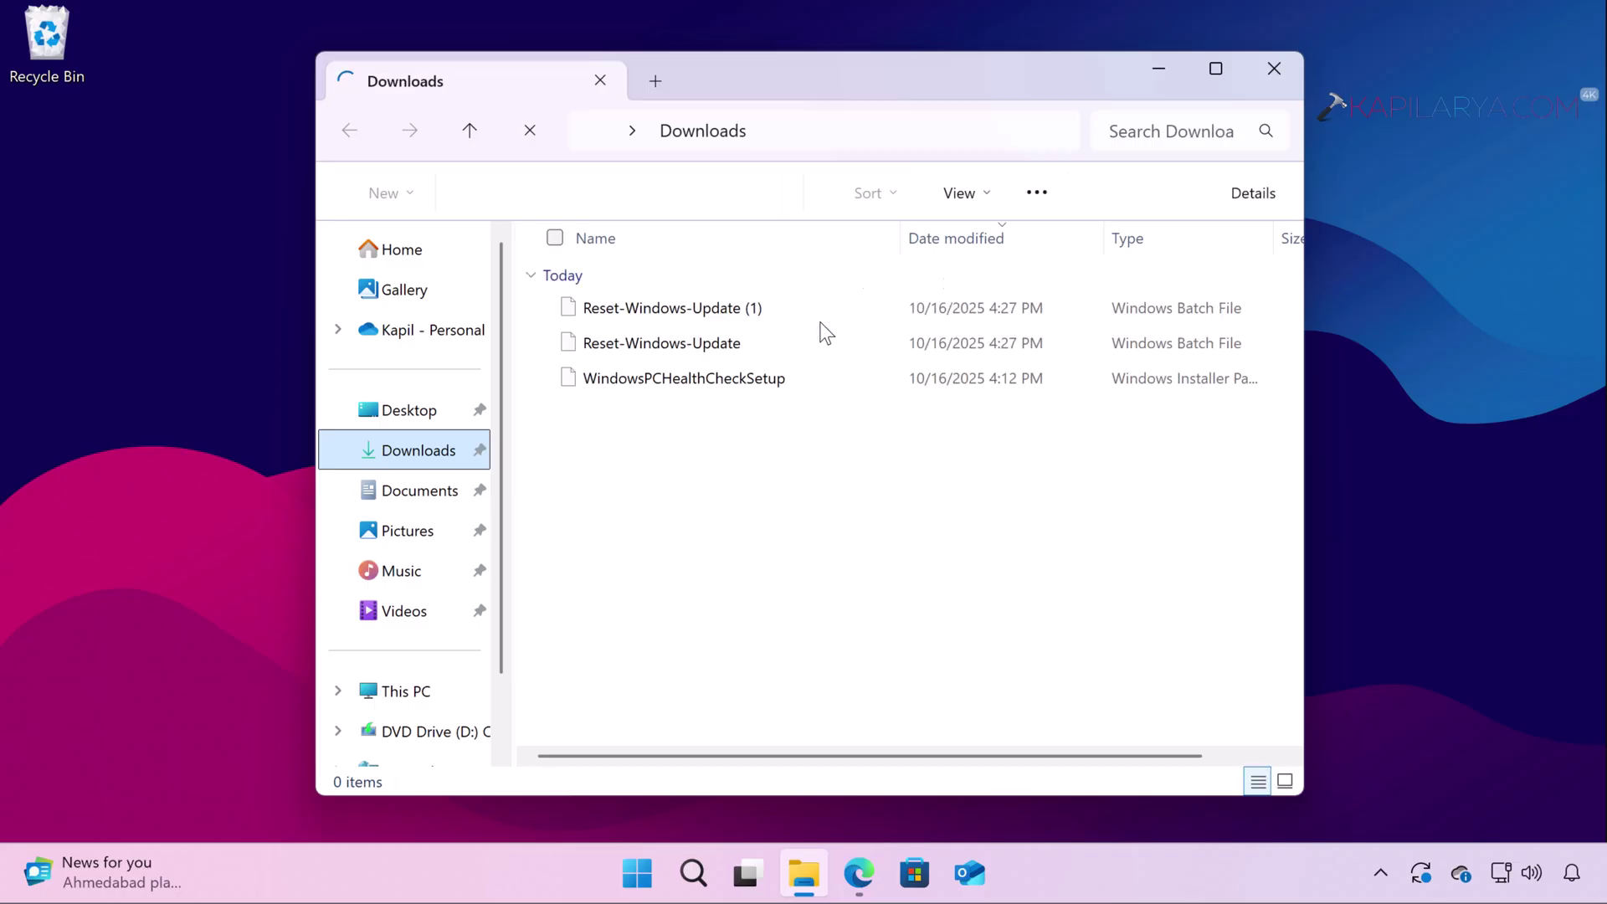
{"action": "double_click", "coordinate": [704, 341]}
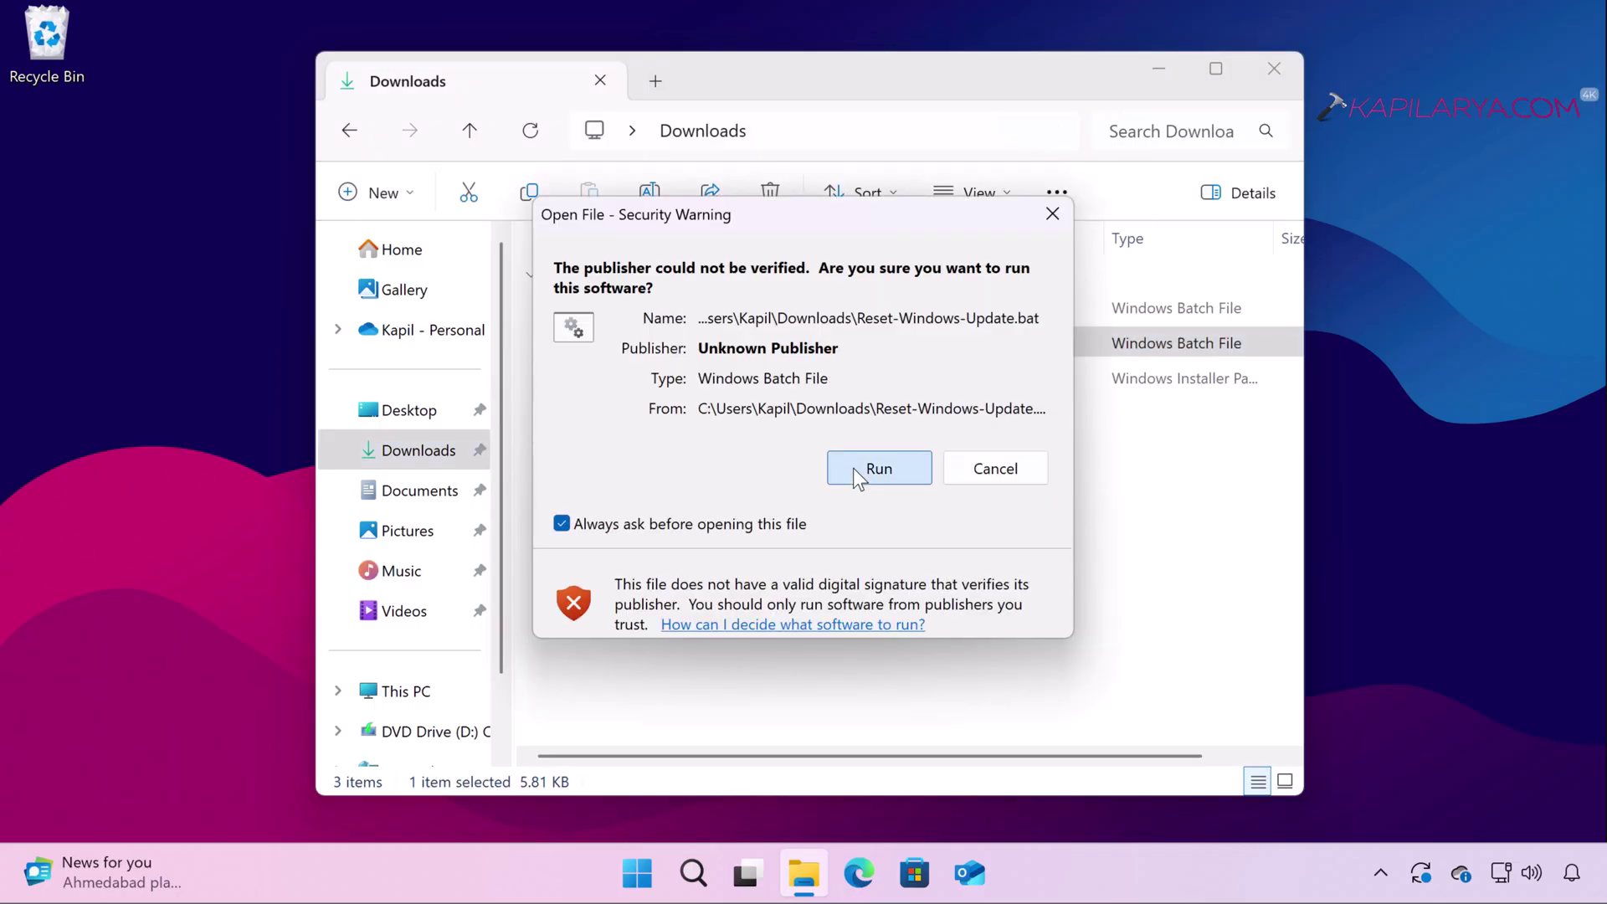
{"action": "left_click", "coordinate": [880, 468]}
{"action": "left_click", "coordinate": [1157, 70]}
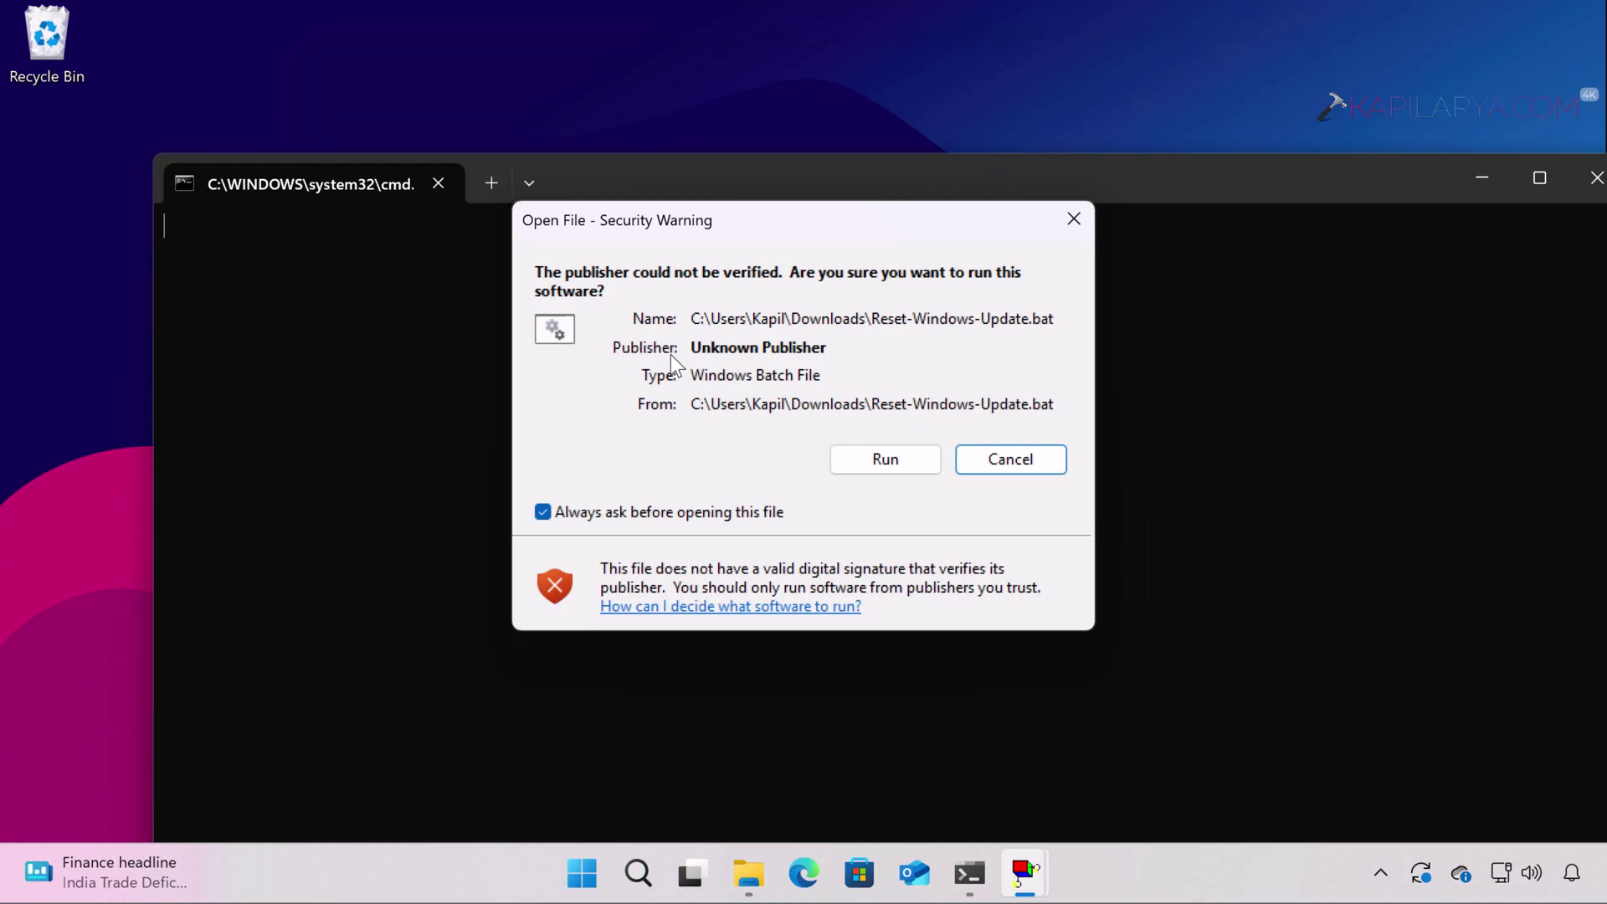
{"action": "left_click", "coordinate": [880, 460]}
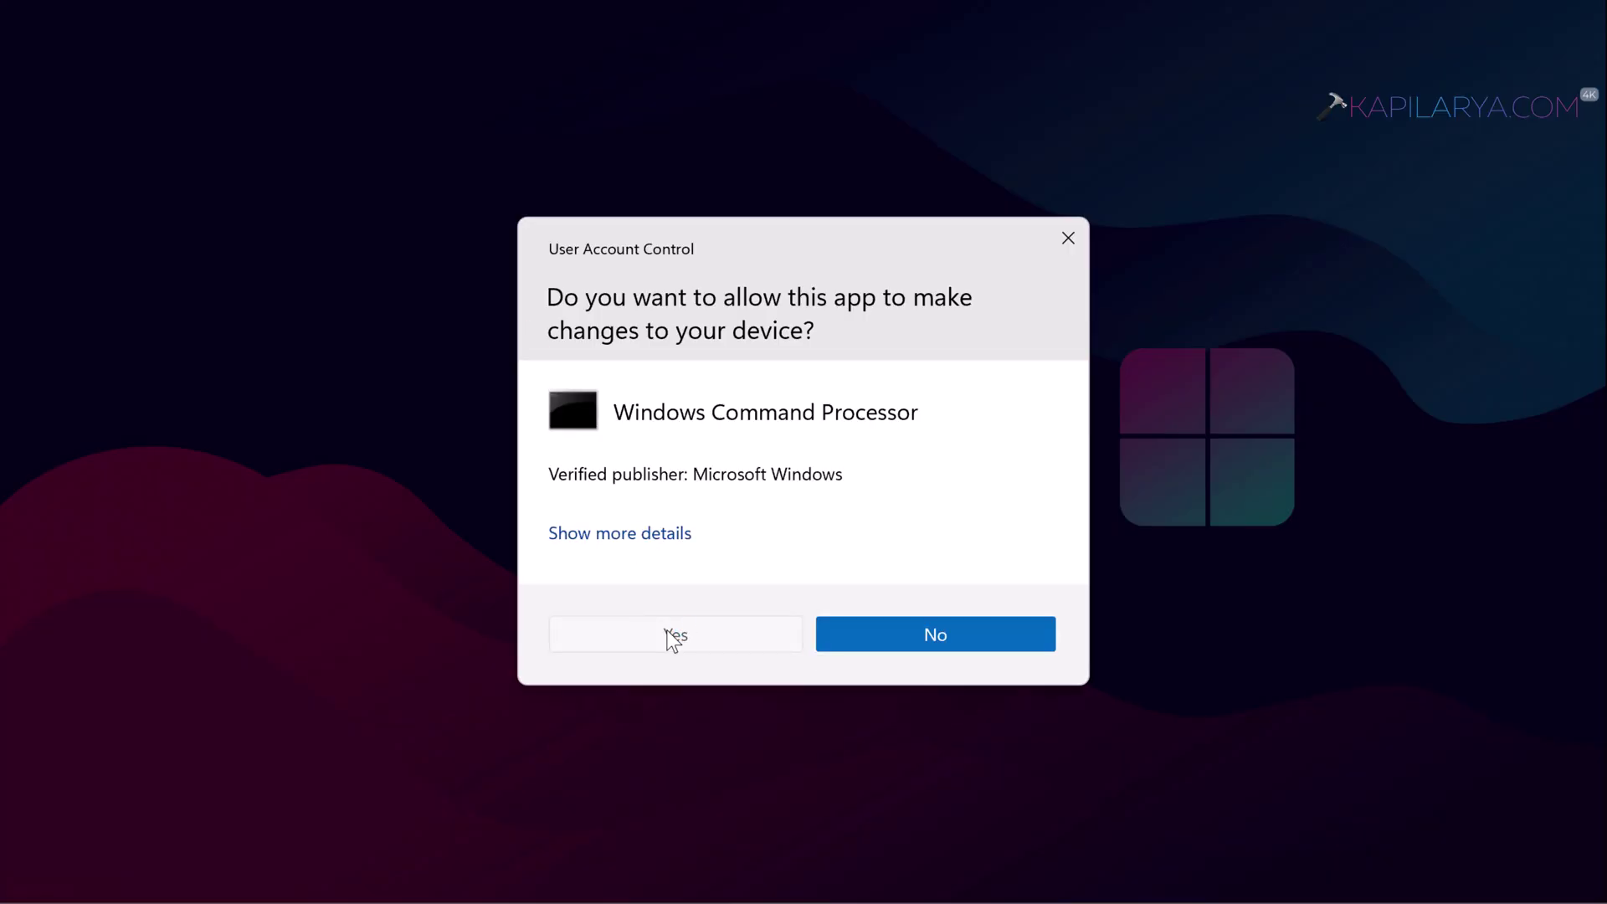
{"action": "left_click", "coordinate": [666, 637]}
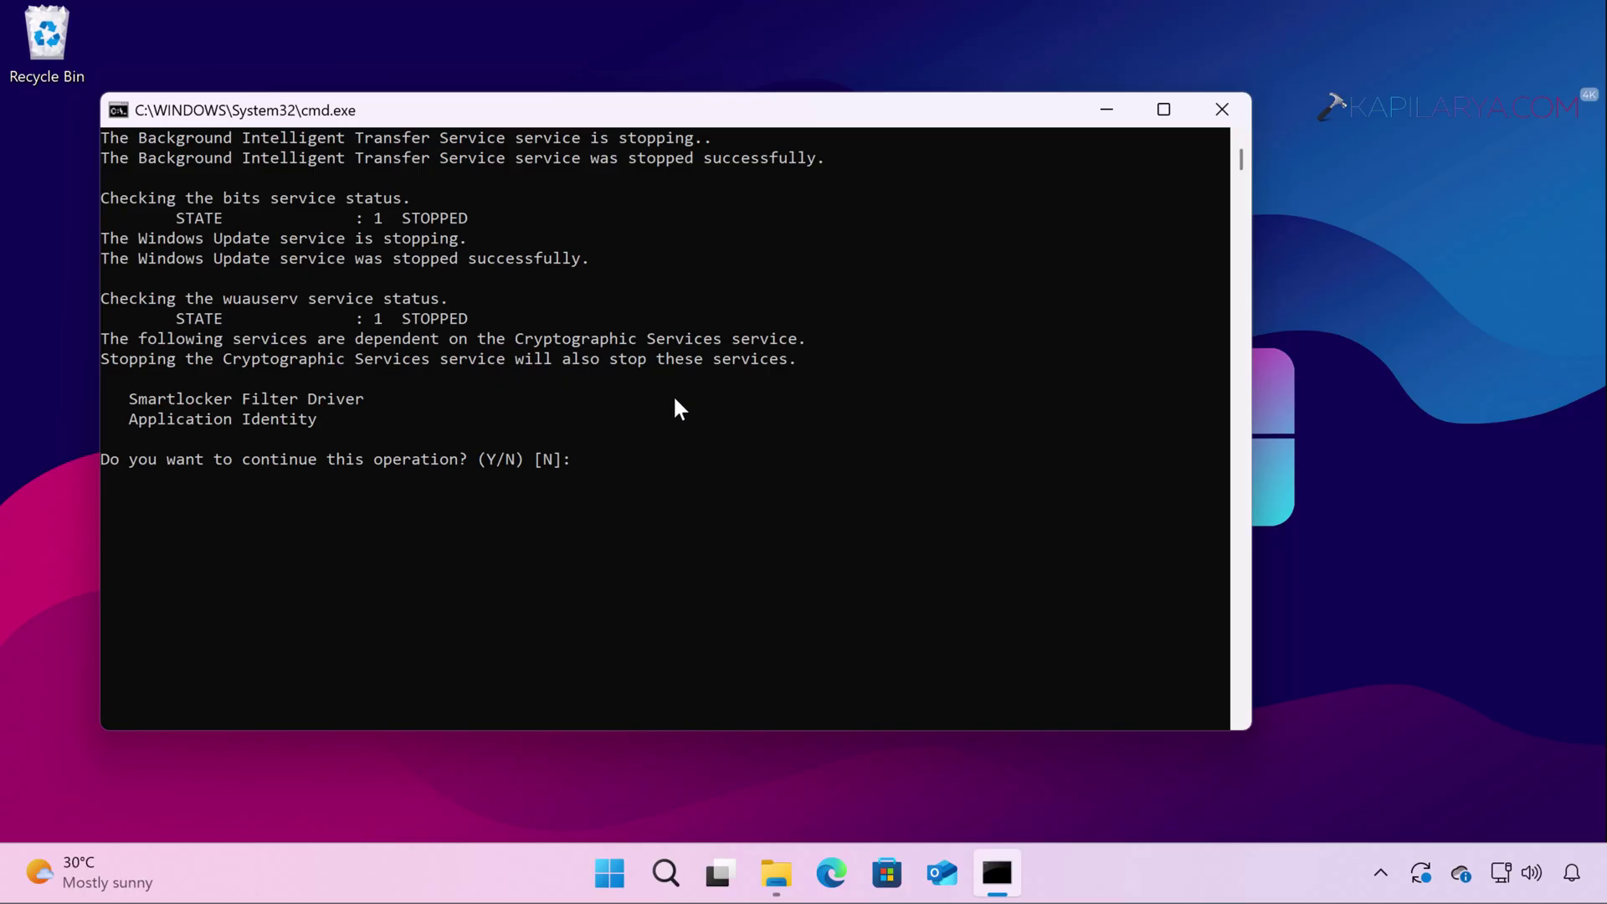
{"action": "type", "text": "y"}
- Confirm stopping the dependent Windows Update services so the reset completes
{"action": "key", "text": "BackSpace"}
{"action": "type", "text": "Y"}
{"action": "key", "text": "Return"}
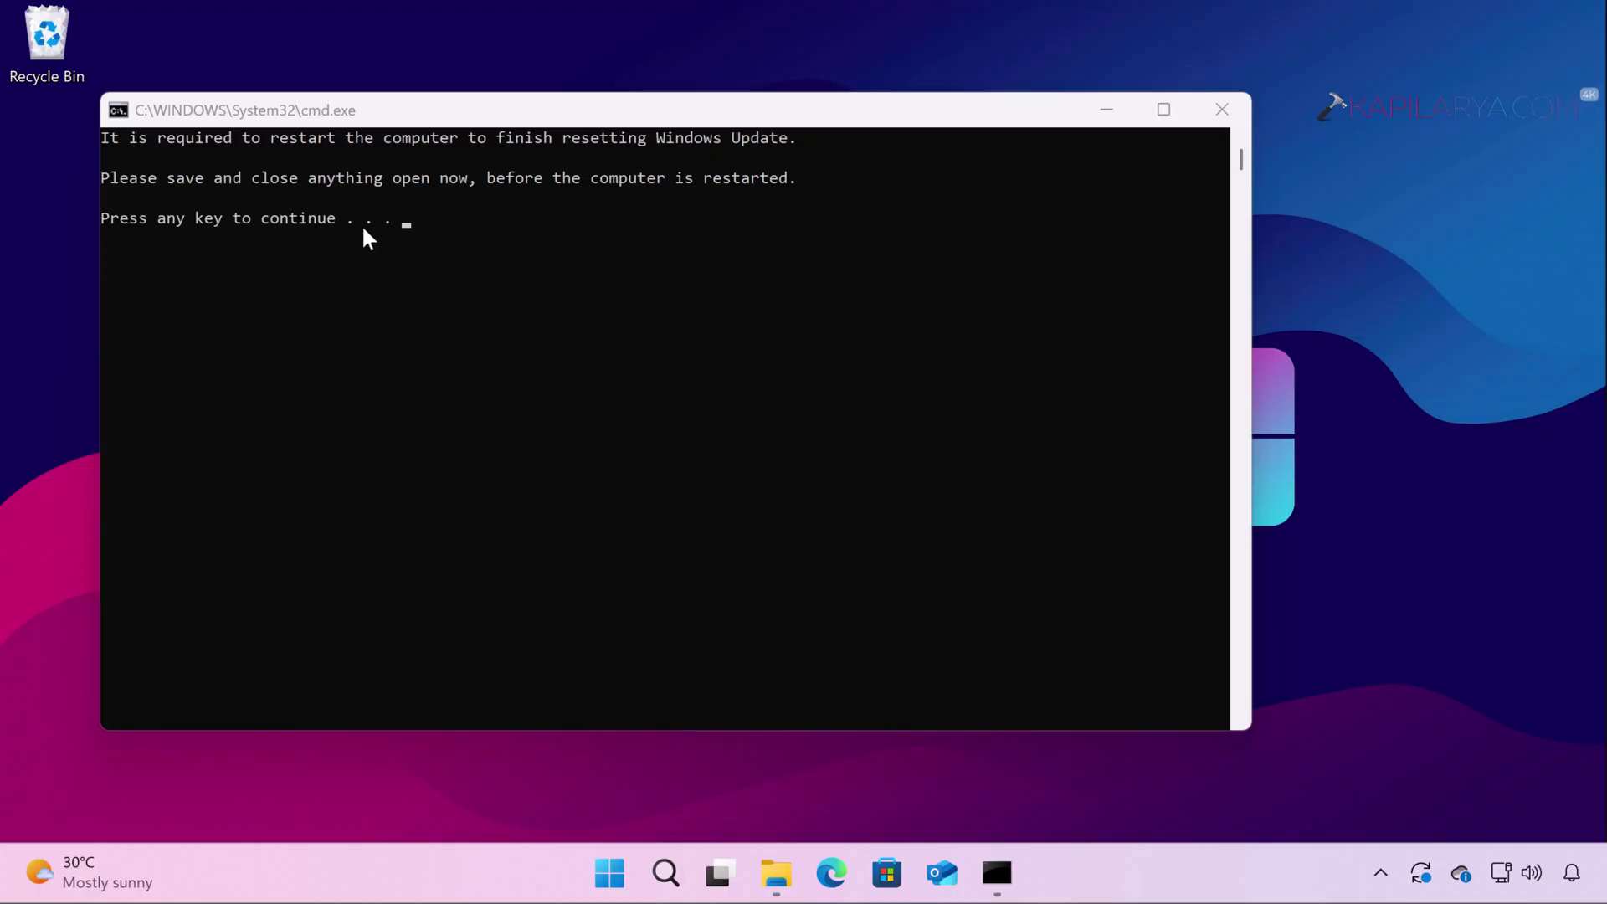
- Download the Windows 11 Installation Assistant and open Windows11InstallationAssistant.exe
{"action": "left_click", "coordinate": [480, 243]}
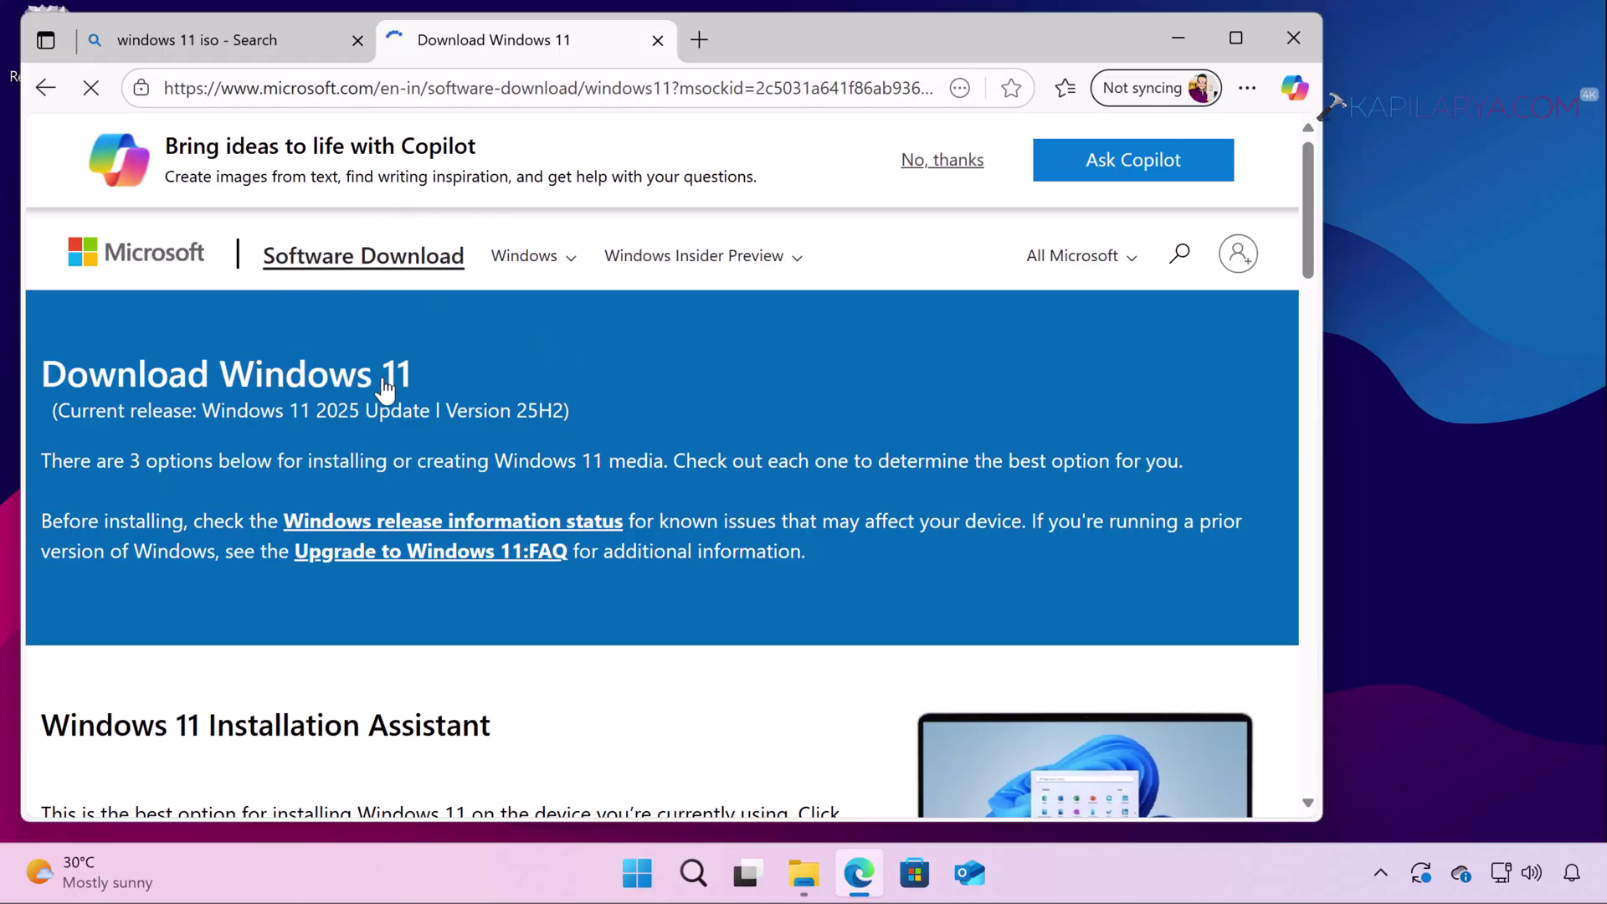
{"action": "scroll", "coordinate": [376, 496], "scroll_direction": "down", "scroll_amount": 2}
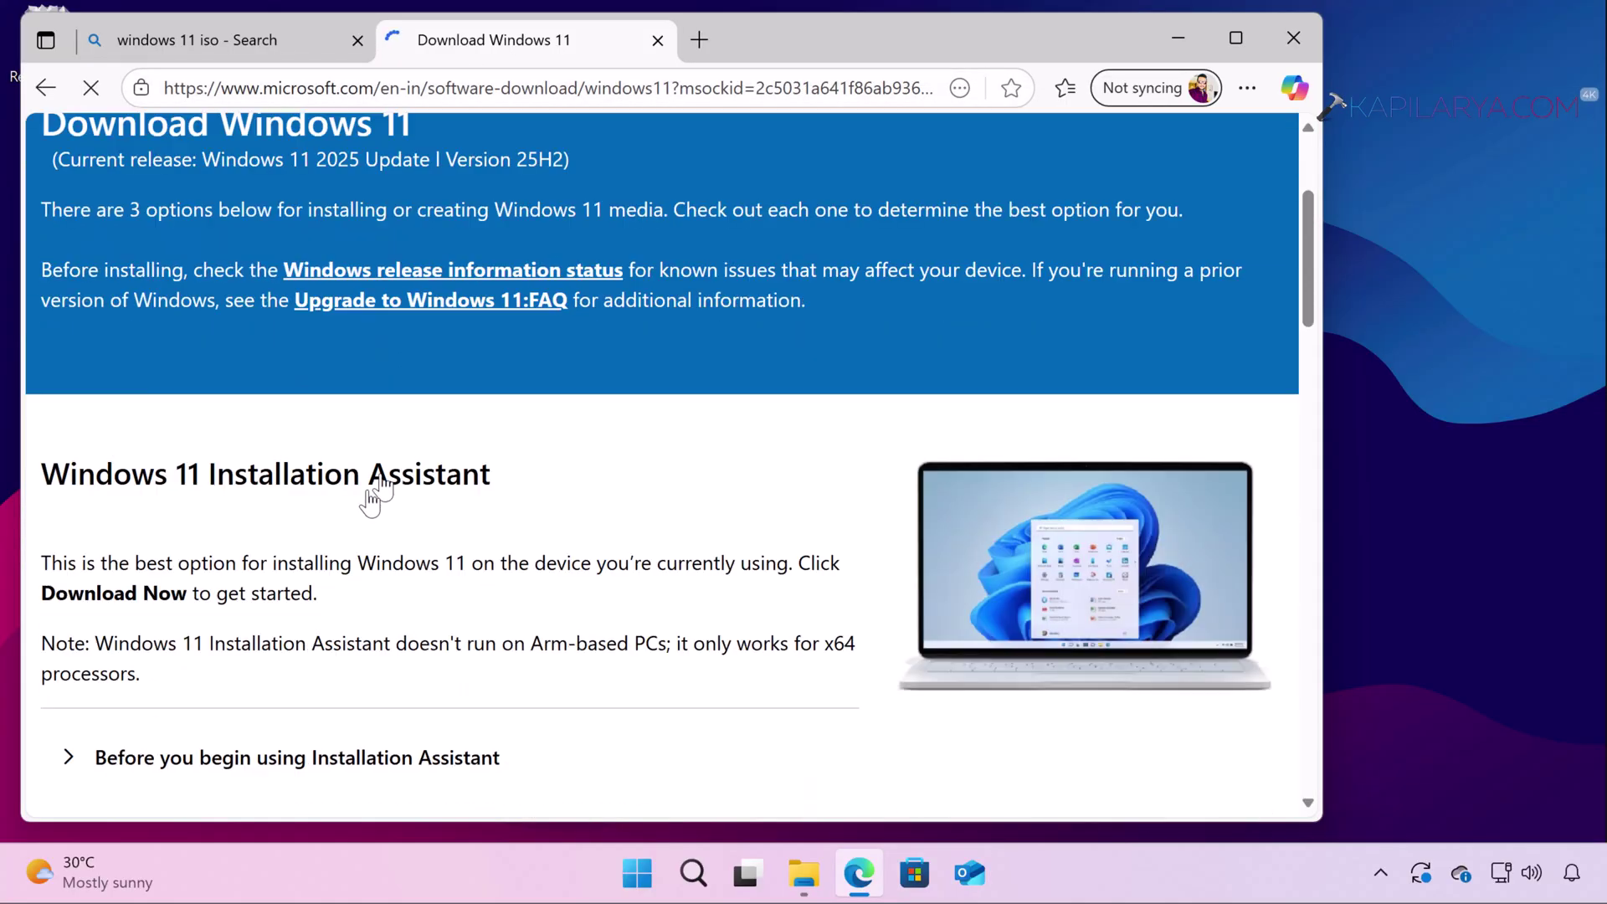
{"action": "scroll", "coordinate": [327, 490], "scroll_direction": "down", "scroll_amount": 2}
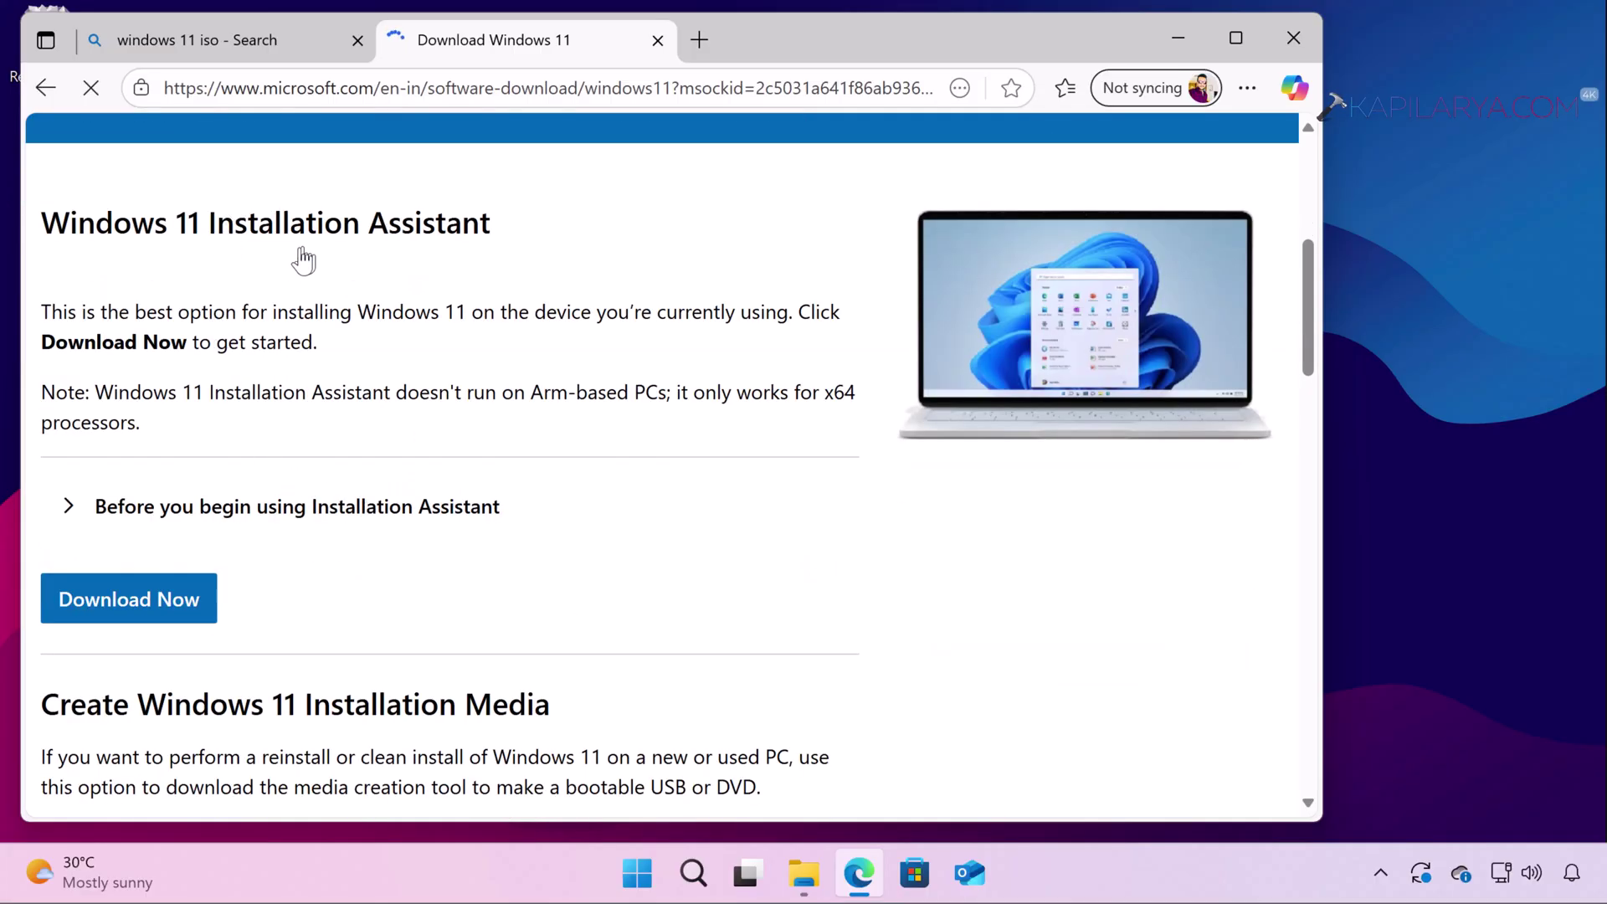
{"action": "left_click", "coordinate": [180, 612]}
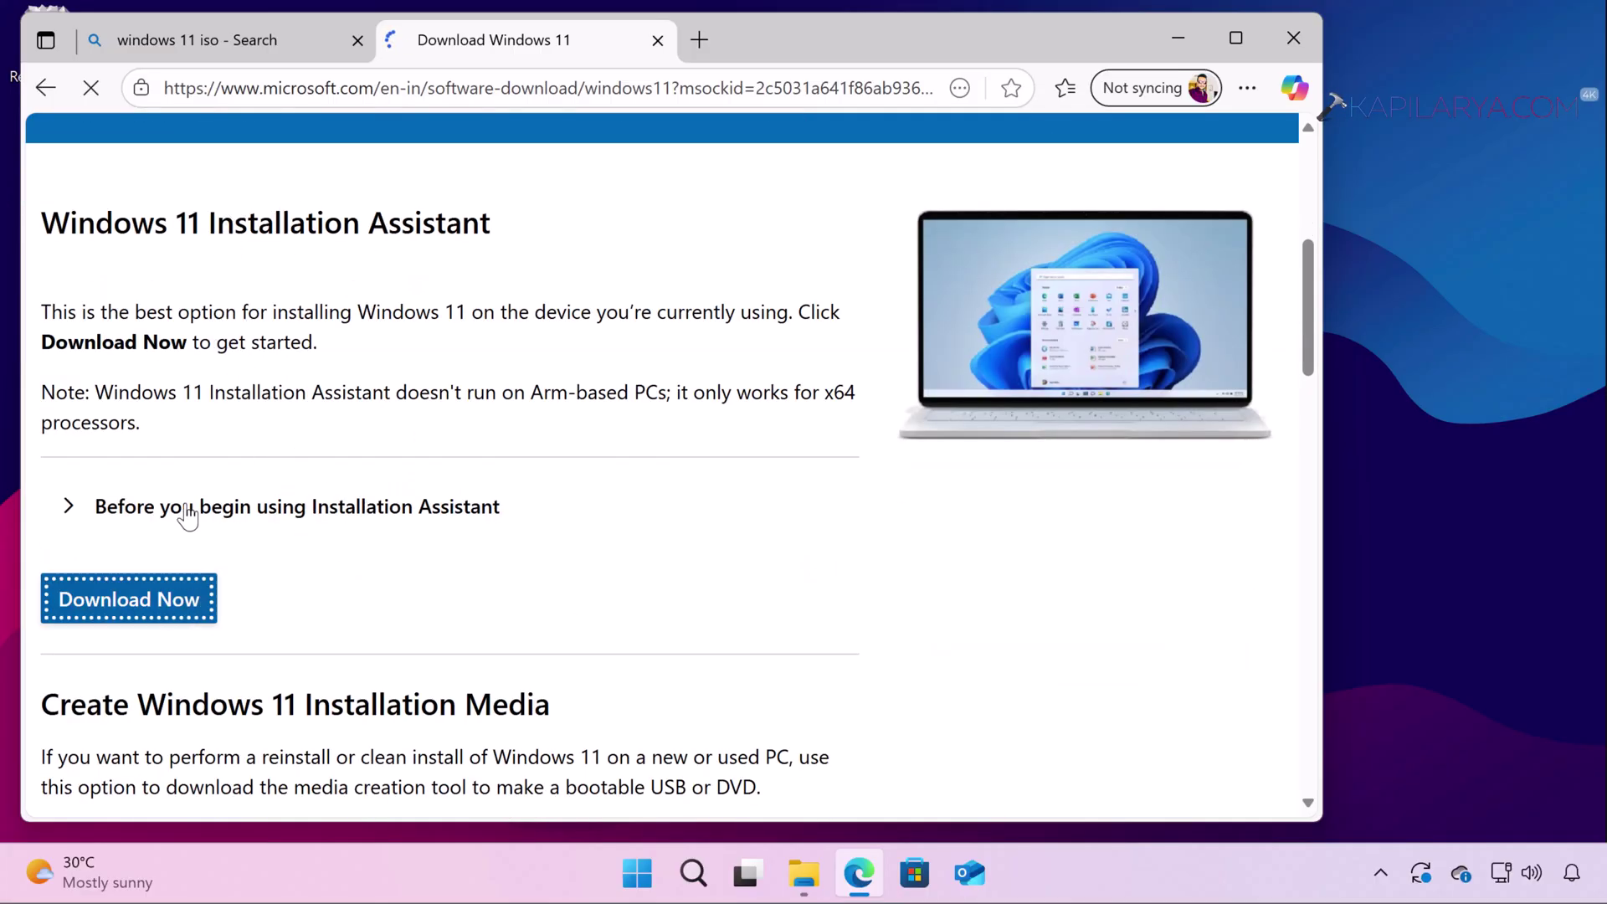
{"action": "left_click", "coordinate": [863, 214]}
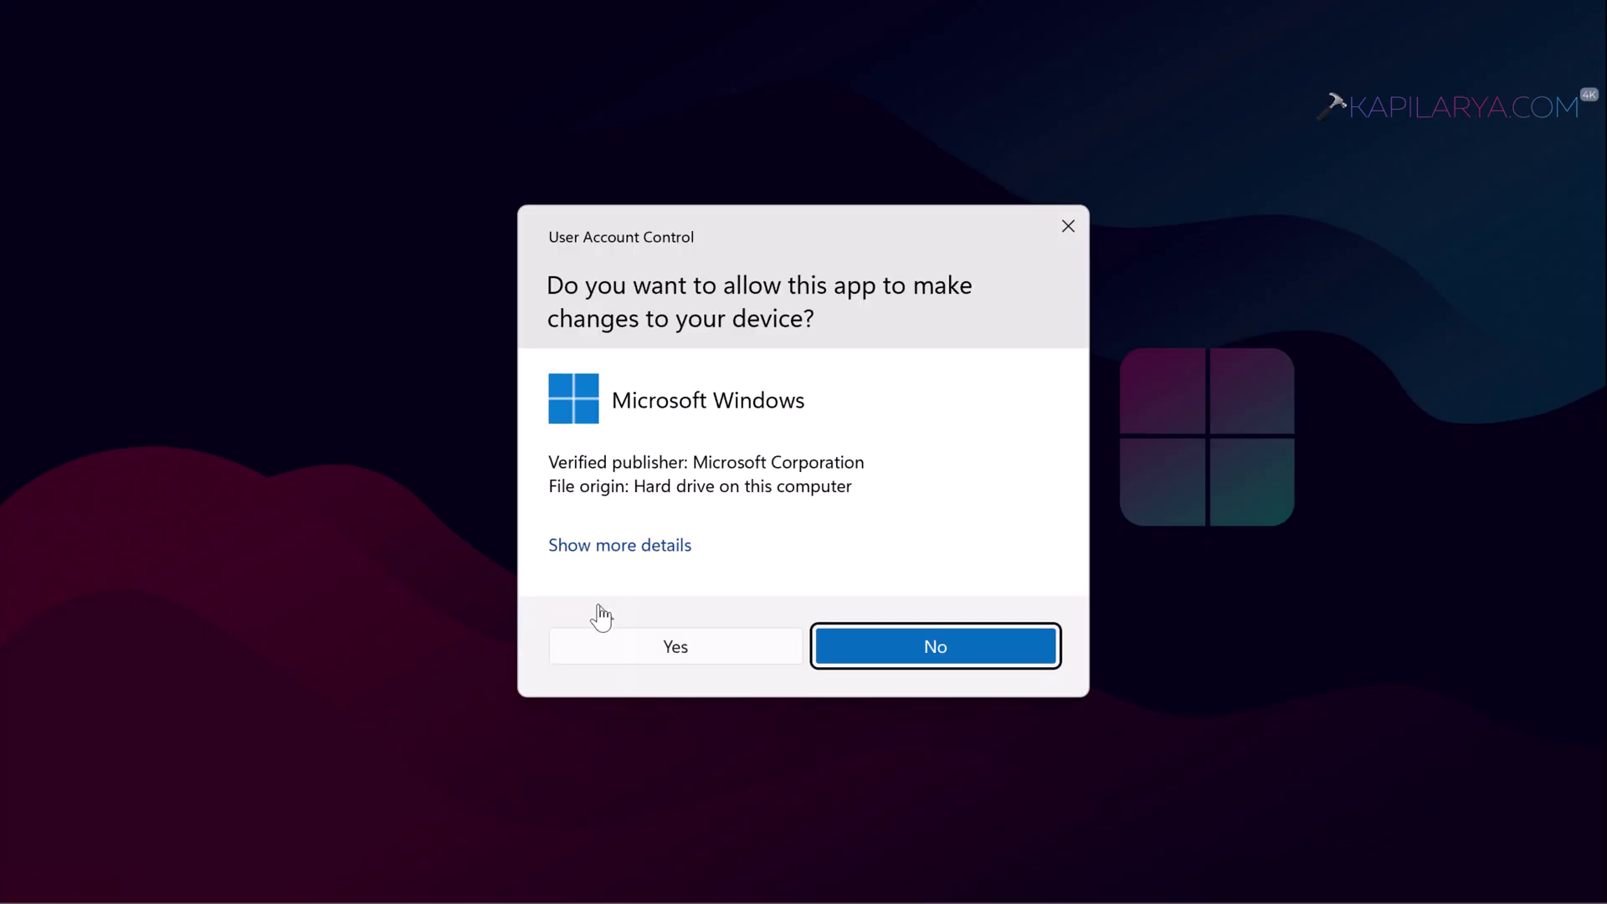
- Allow the Installation Assistant to run, then accept the licence and start installing Windows 11
{"action": "left_click", "coordinate": [612, 644]}
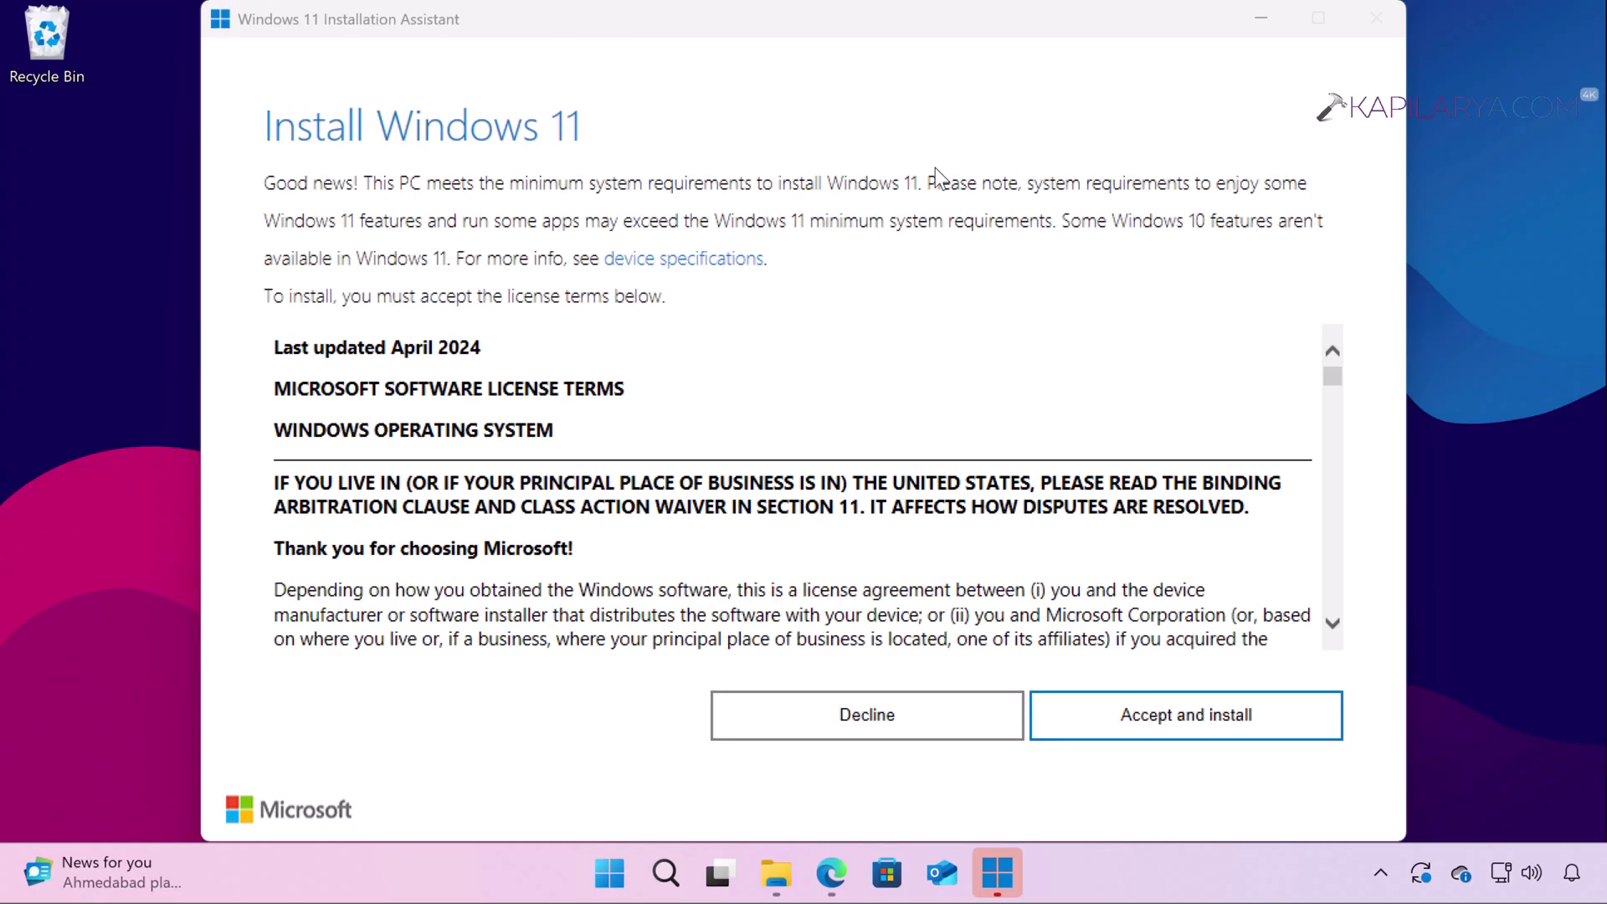
{"action": "left_click", "coordinate": [1098, 737]}
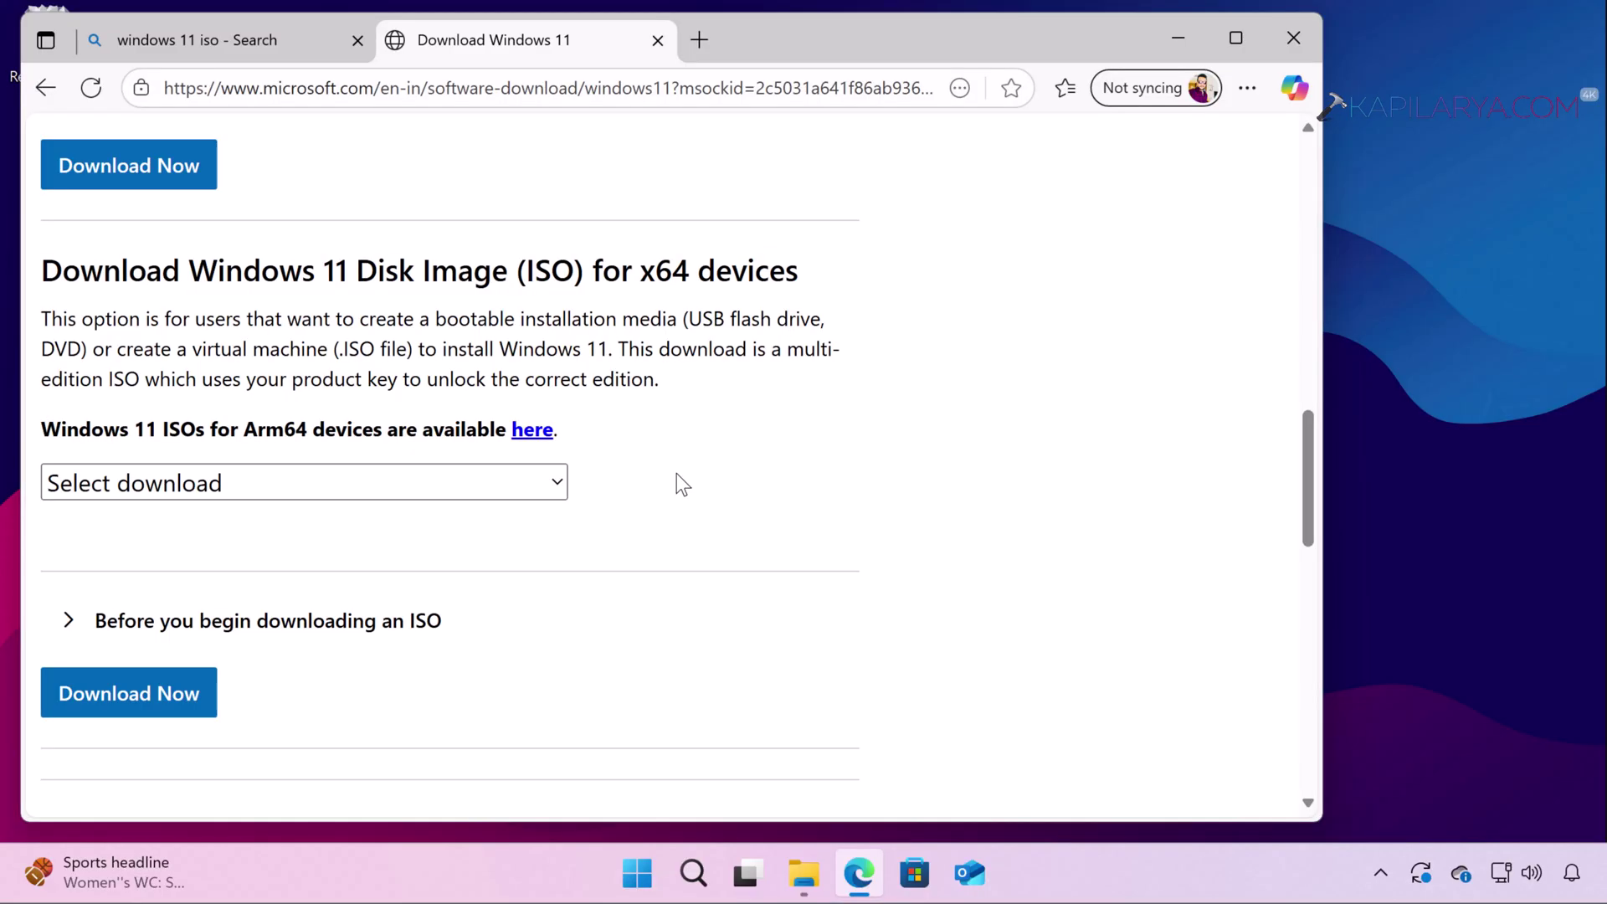
{"action": "scroll", "coordinate": [677, 473], "scroll_direction": "up", "scroll_amount": 10}
{"action": "scroll", "coordinate": [677, 474], "scroll_direction": "up", "scroll_amount": 5}
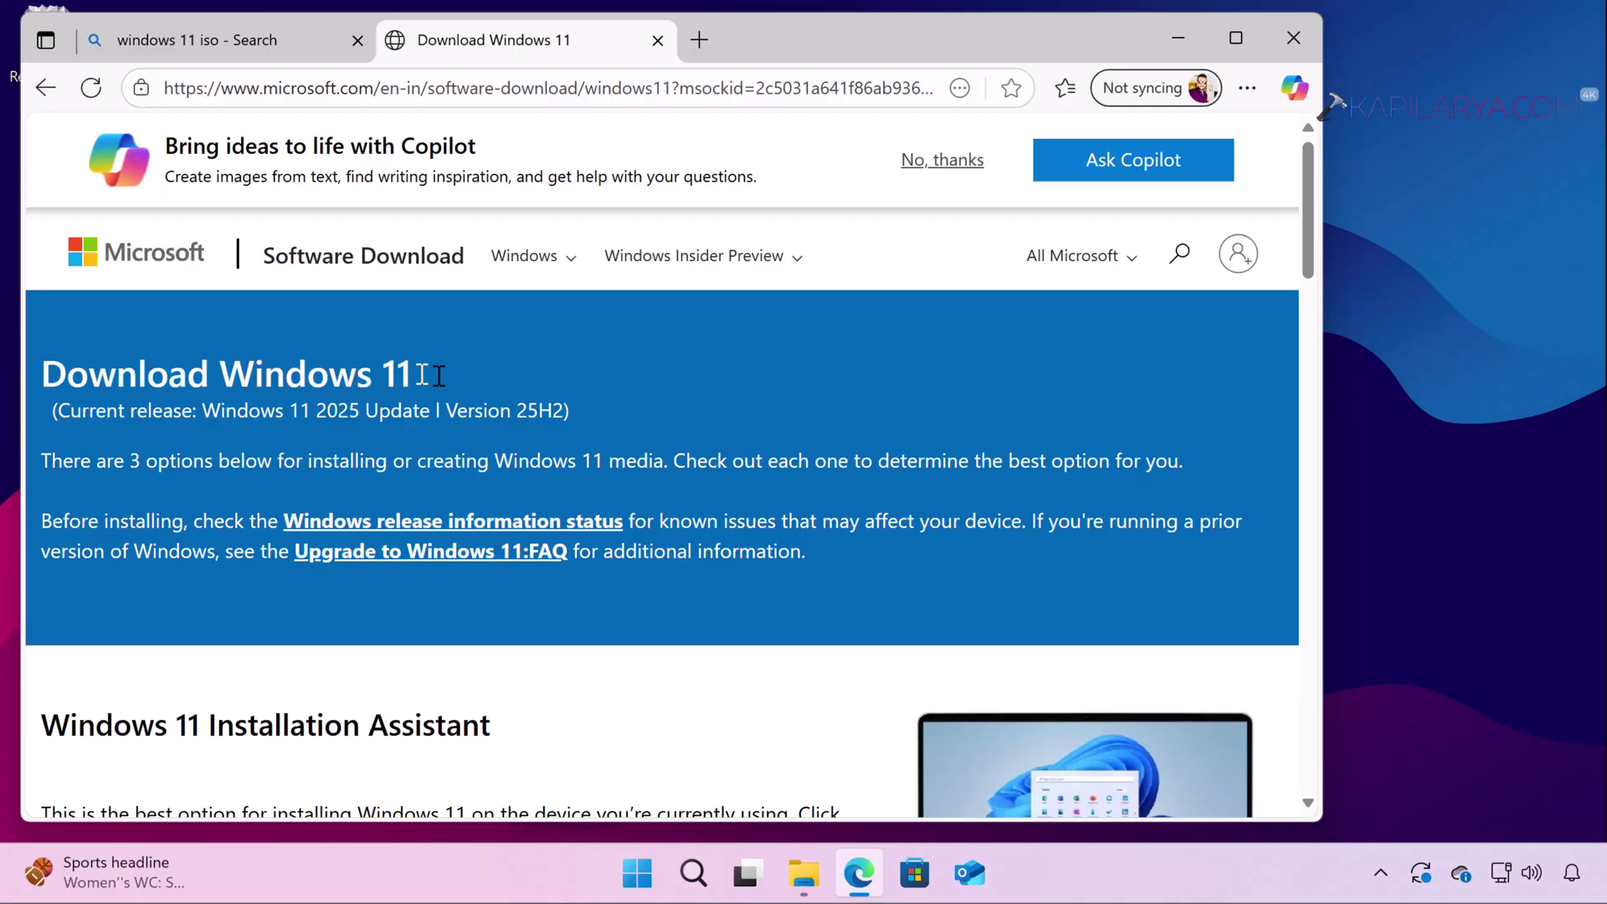
- Select 'Windows 11 (multi-edition ISO for x64 devices)' and request the download
{"action": "triple_click", "coordinate": [573, 407]}
{"action": "scroll", "coordinate": [611, 421], "scroll_direction": "down", "scroll_amount": 2}
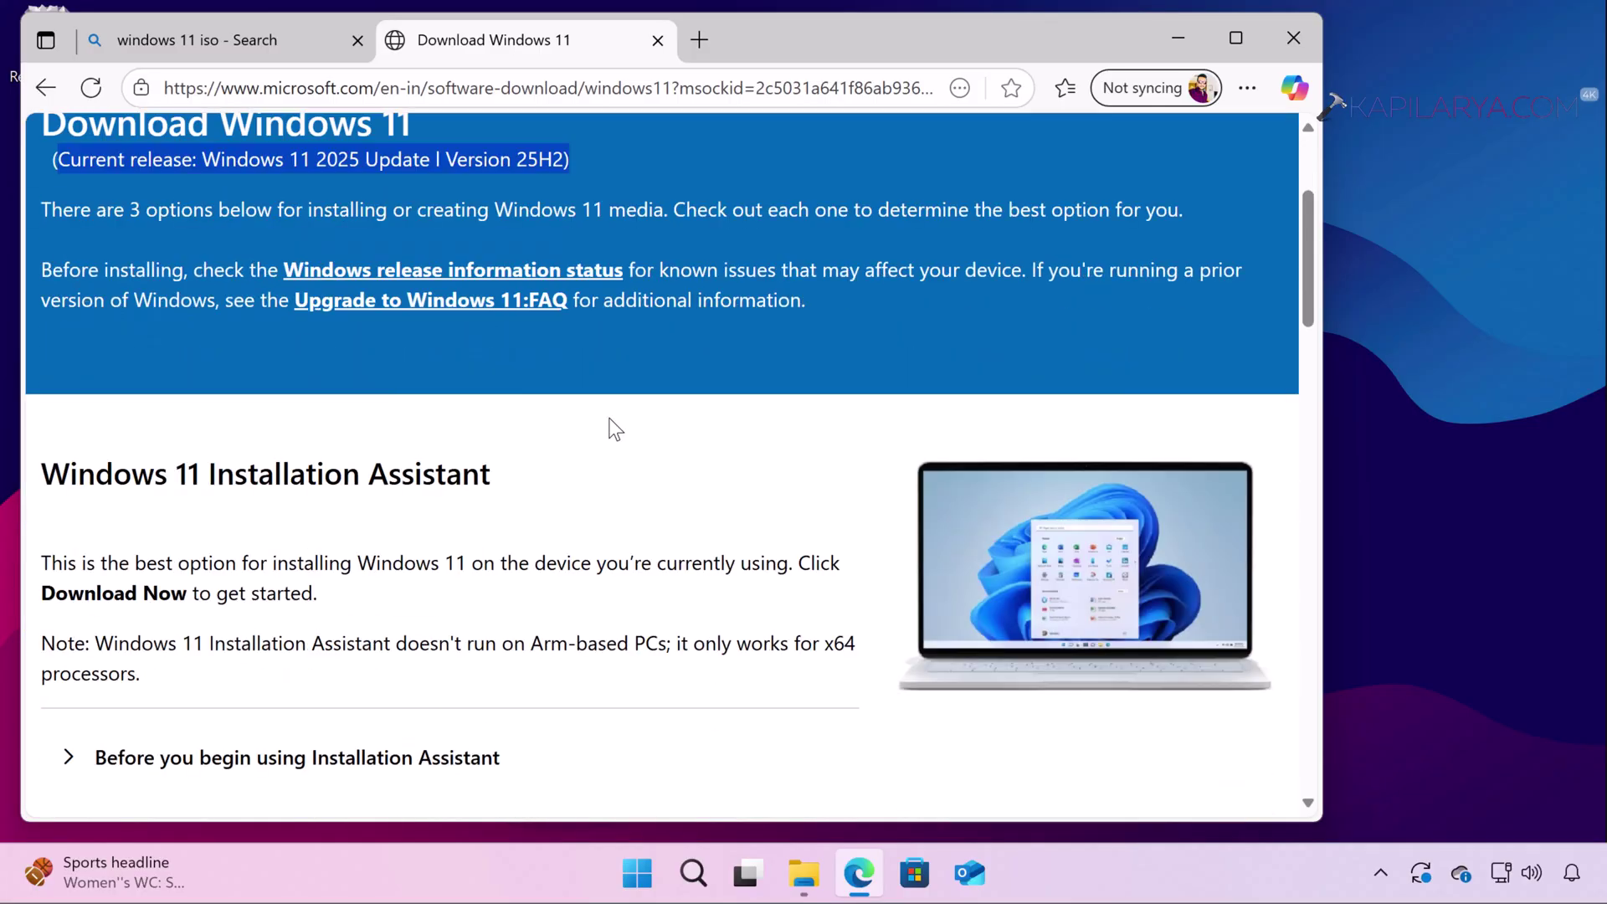
{"action": "scroll", "coordinate": [611, 425], "scroll_direction": "down", "scroll_amount": 4}
{"action": "scroll", "coordinate": [611, 427], "scroll_direction": "down", "scroll_amount": 4}
{"action": "scroll", "coordinate": [611, 427], "scroll_direction": "down", "scroll_amount": 4}
{"action": "scroll", "coordinate": [610, 427], "scroll_direction": "down", "scroll_amount": 1}
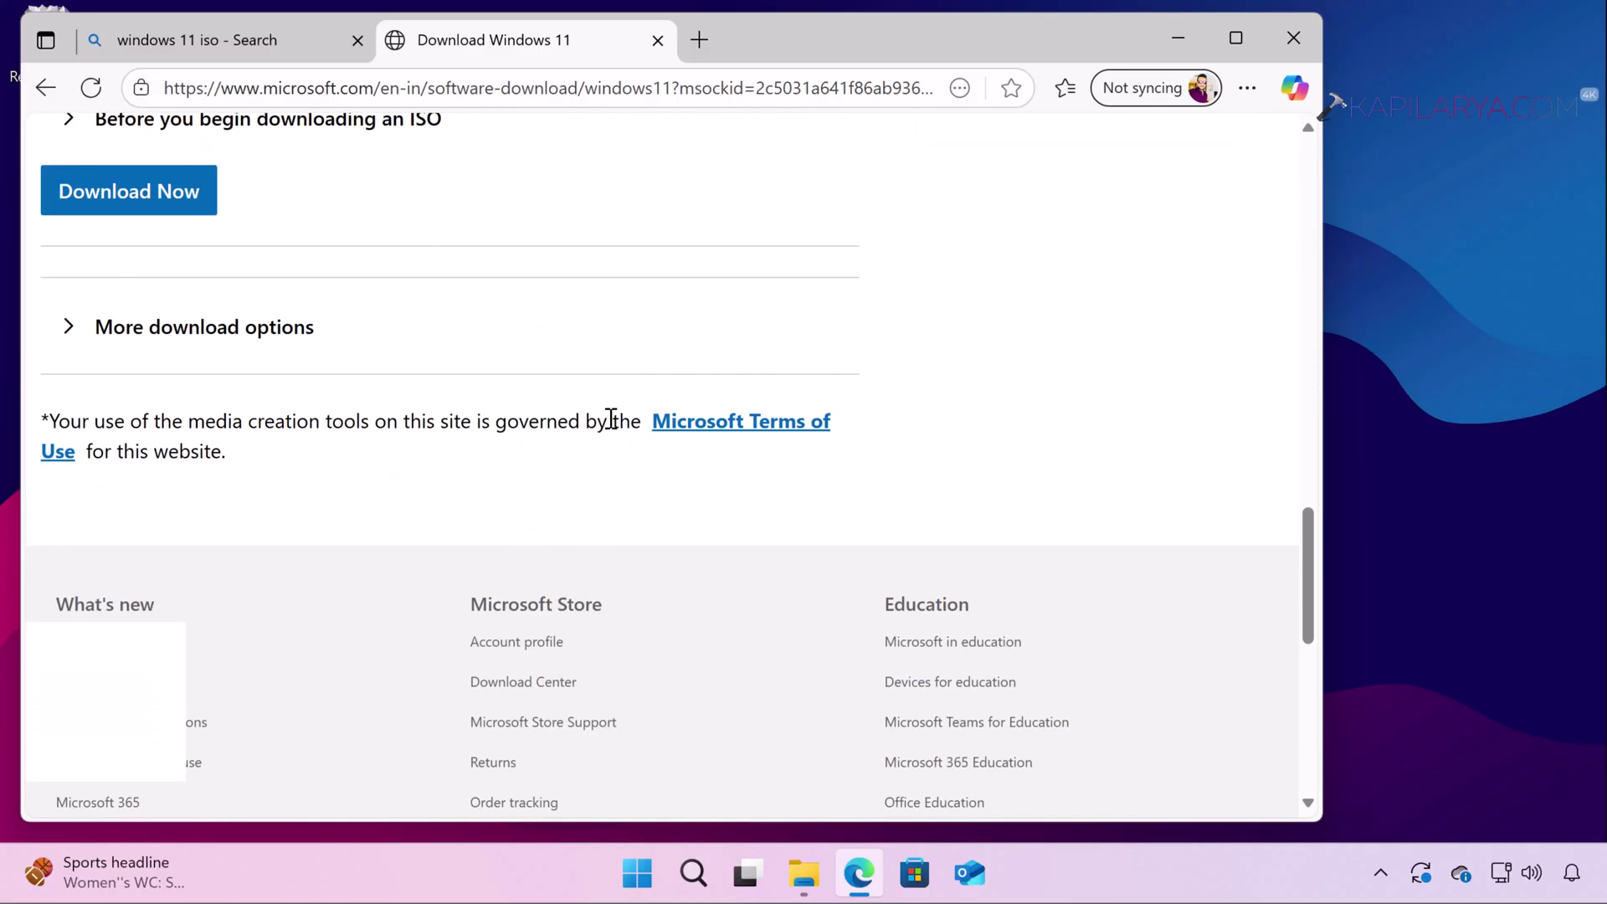
{"action": "scroll", "coordinate": [610, 427], "scroll_direction": "up", "scroll_amount": 3}
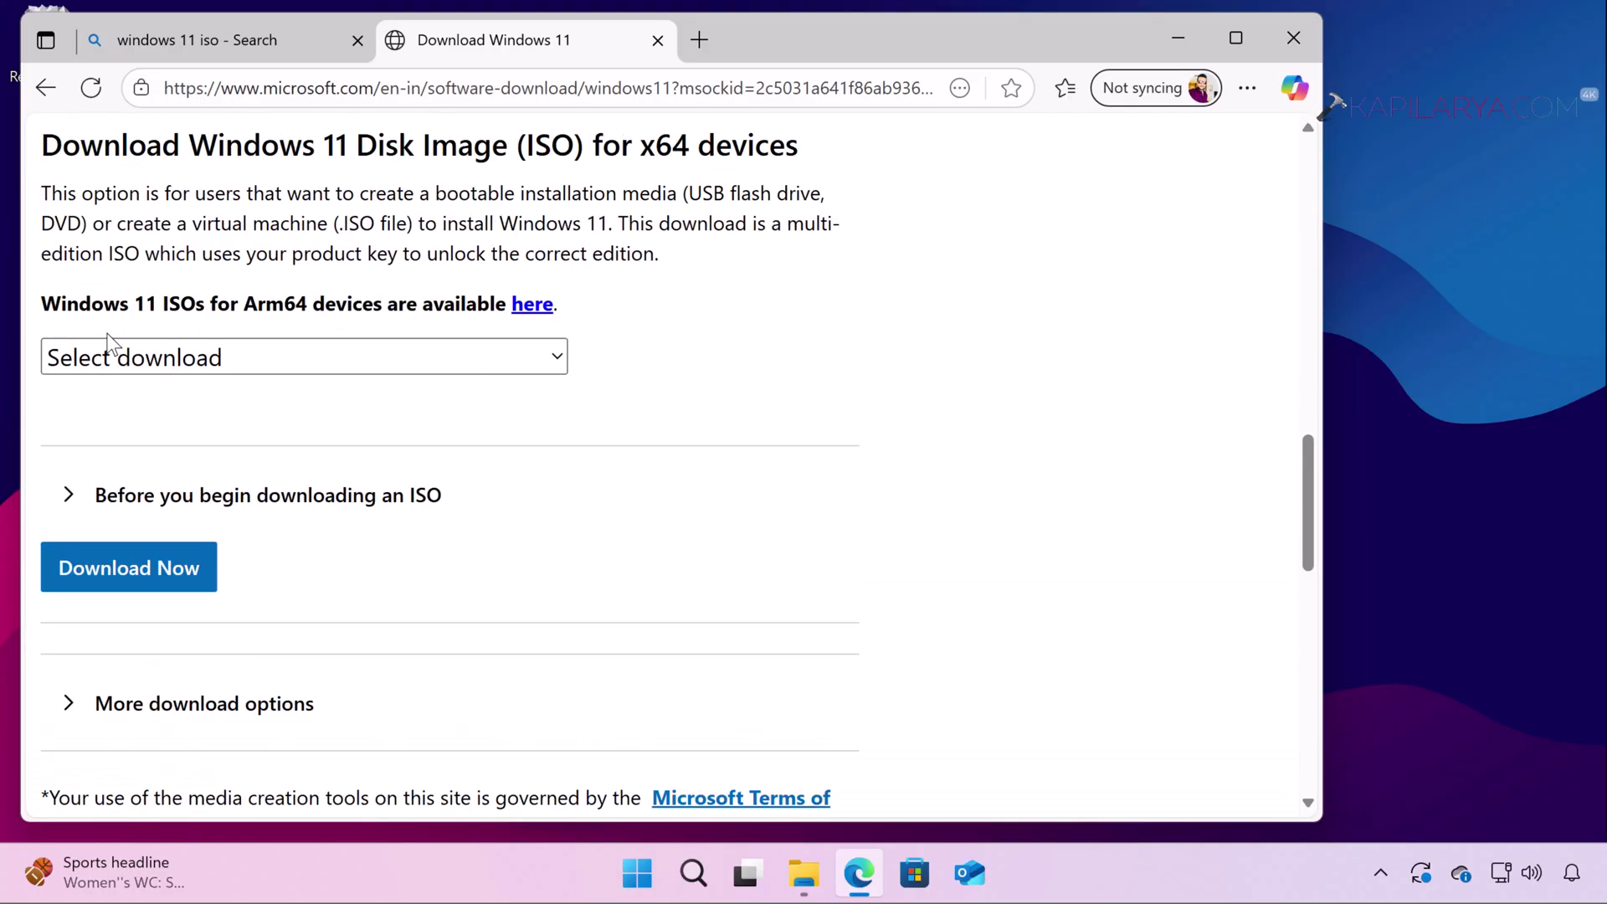
{"action": "left_click", "coordinate": [189, 371]}
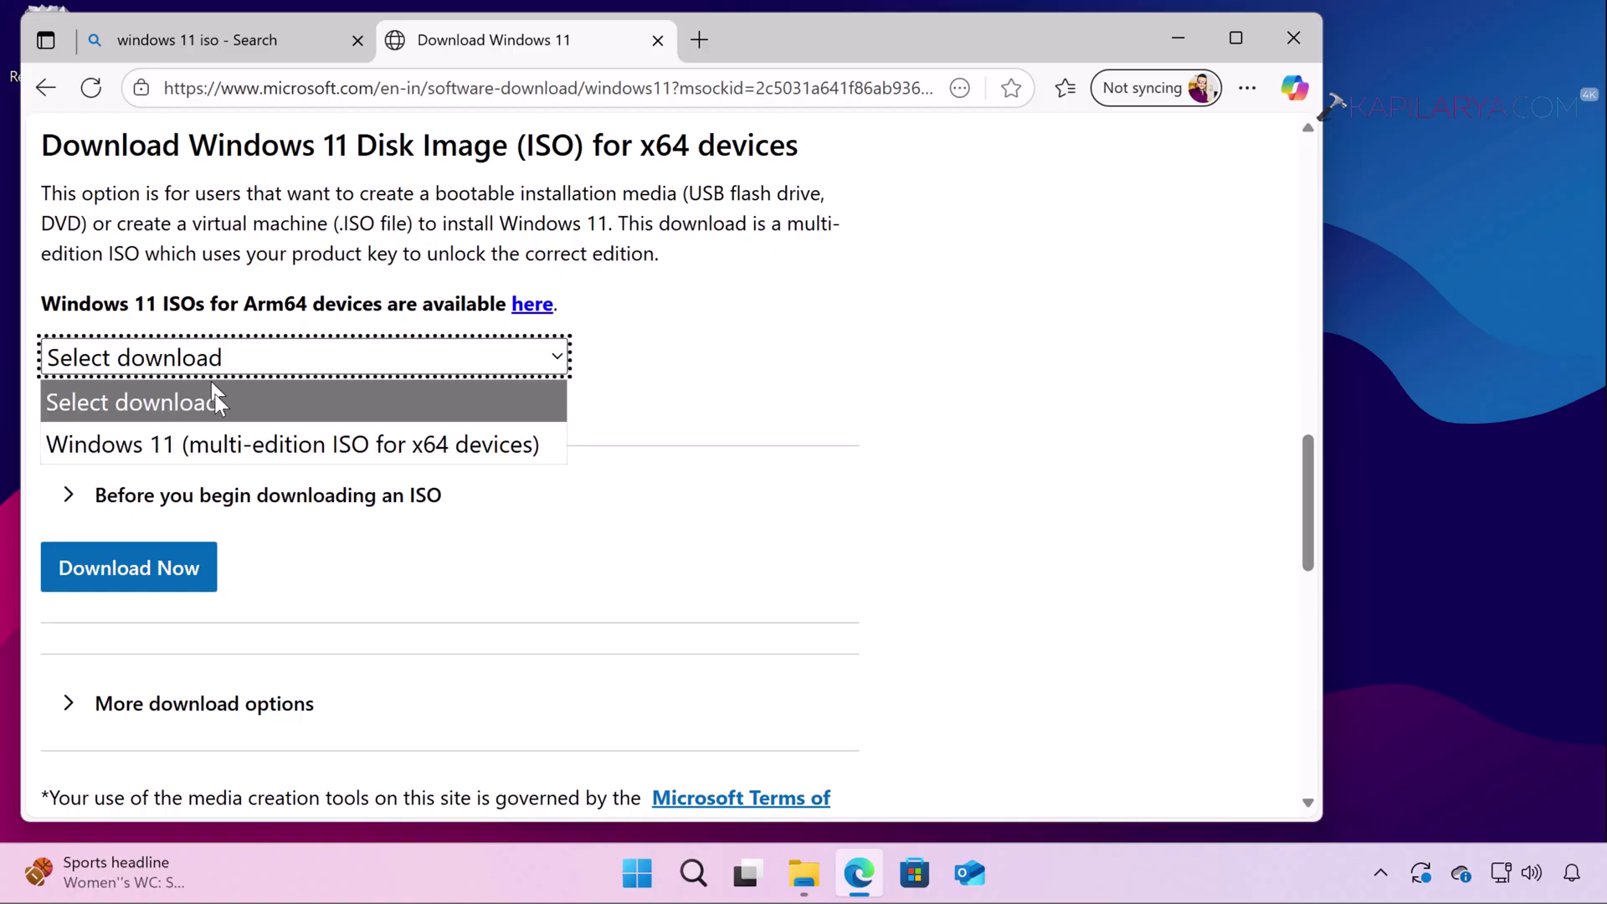
{"action": "left_click", "coordinate": [242, 447]}
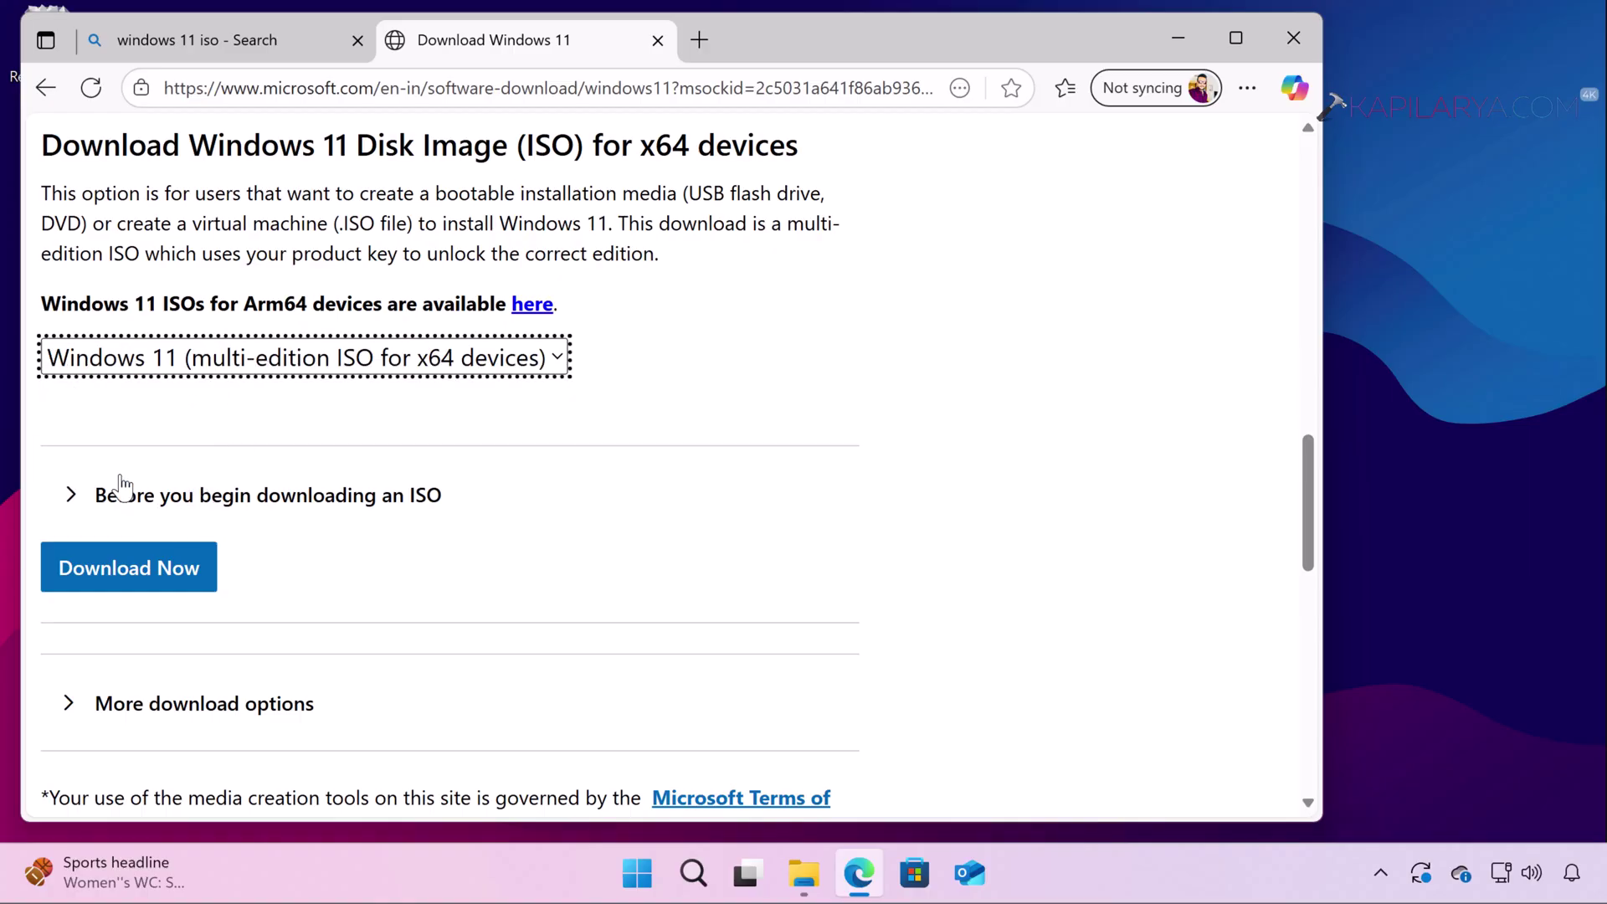
{"action": "left_click", "coordinate": [746, 403]}
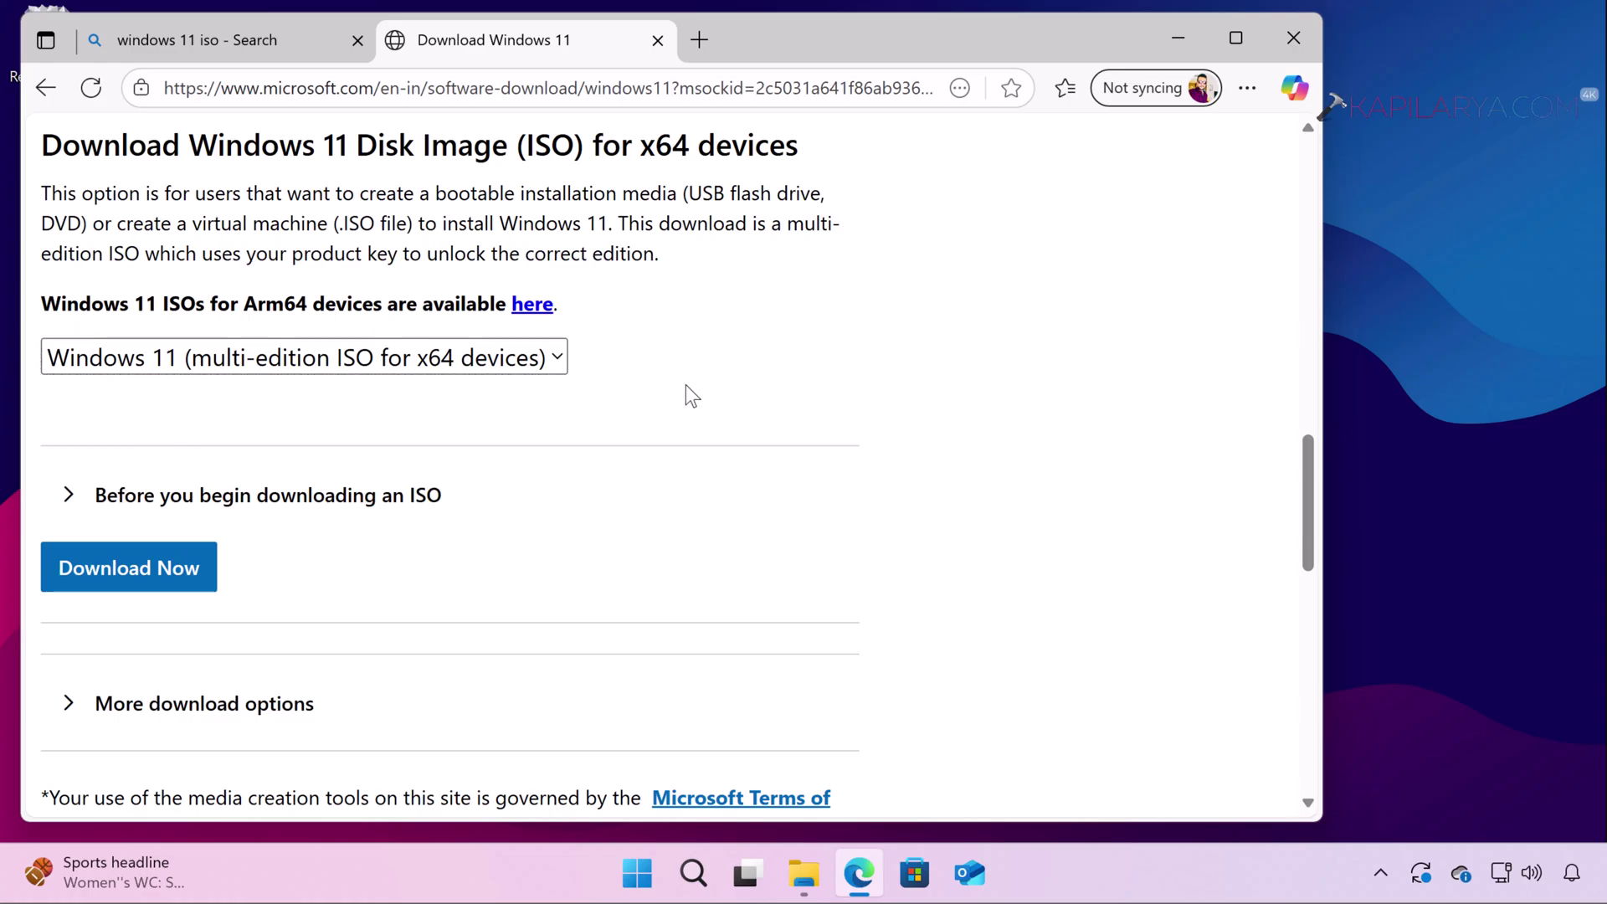
{"action": "left_click", "coordinate": [138, 587]}
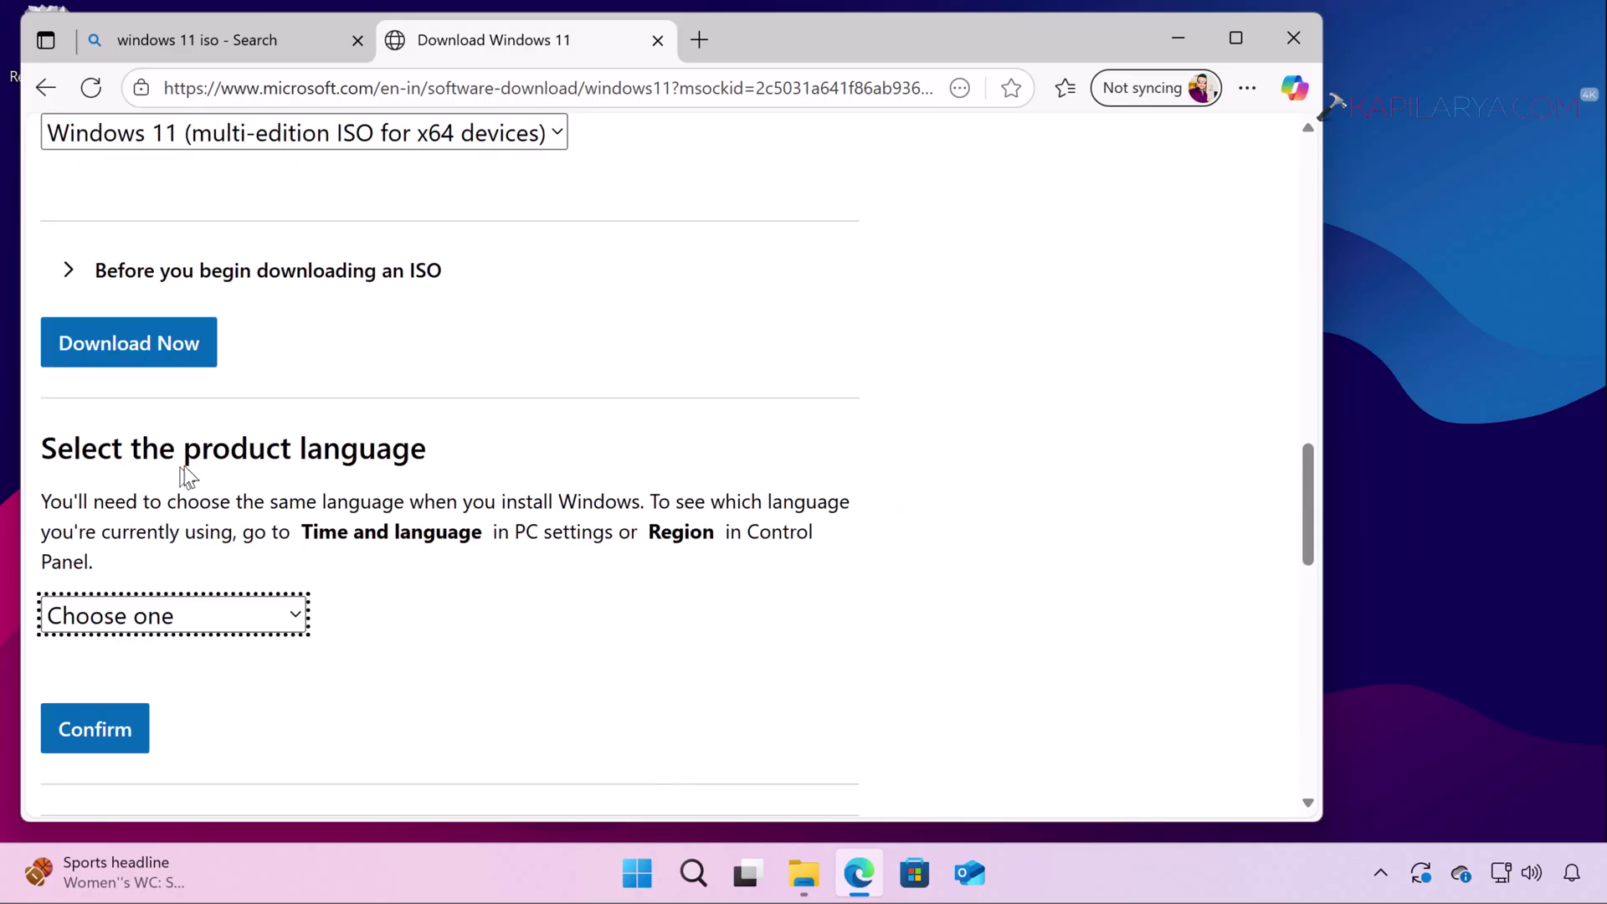
- Choose English (United States) as product language and start the 64-bit Windows 11 ISO download
{"action": "left_click", "coordinate": [257, 617]}
{"action": "scroll", "coordinate": [208, 473], "scroll_direction": "down", "scroll_amount": 1}
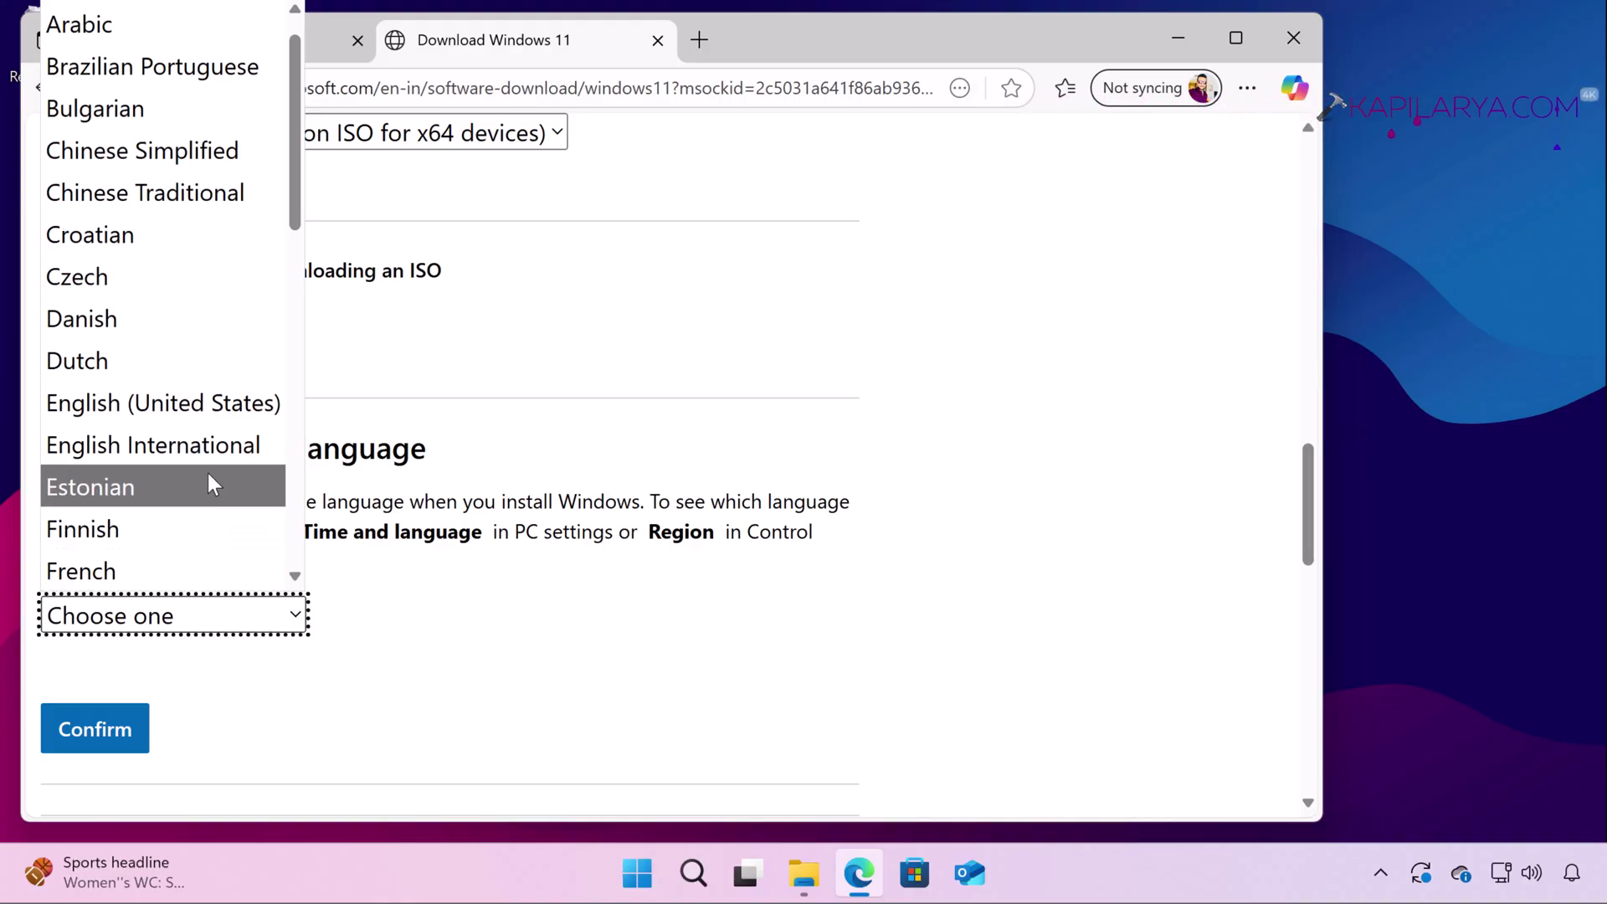
{"action": "left_click", "coordinate": [222, 415]}
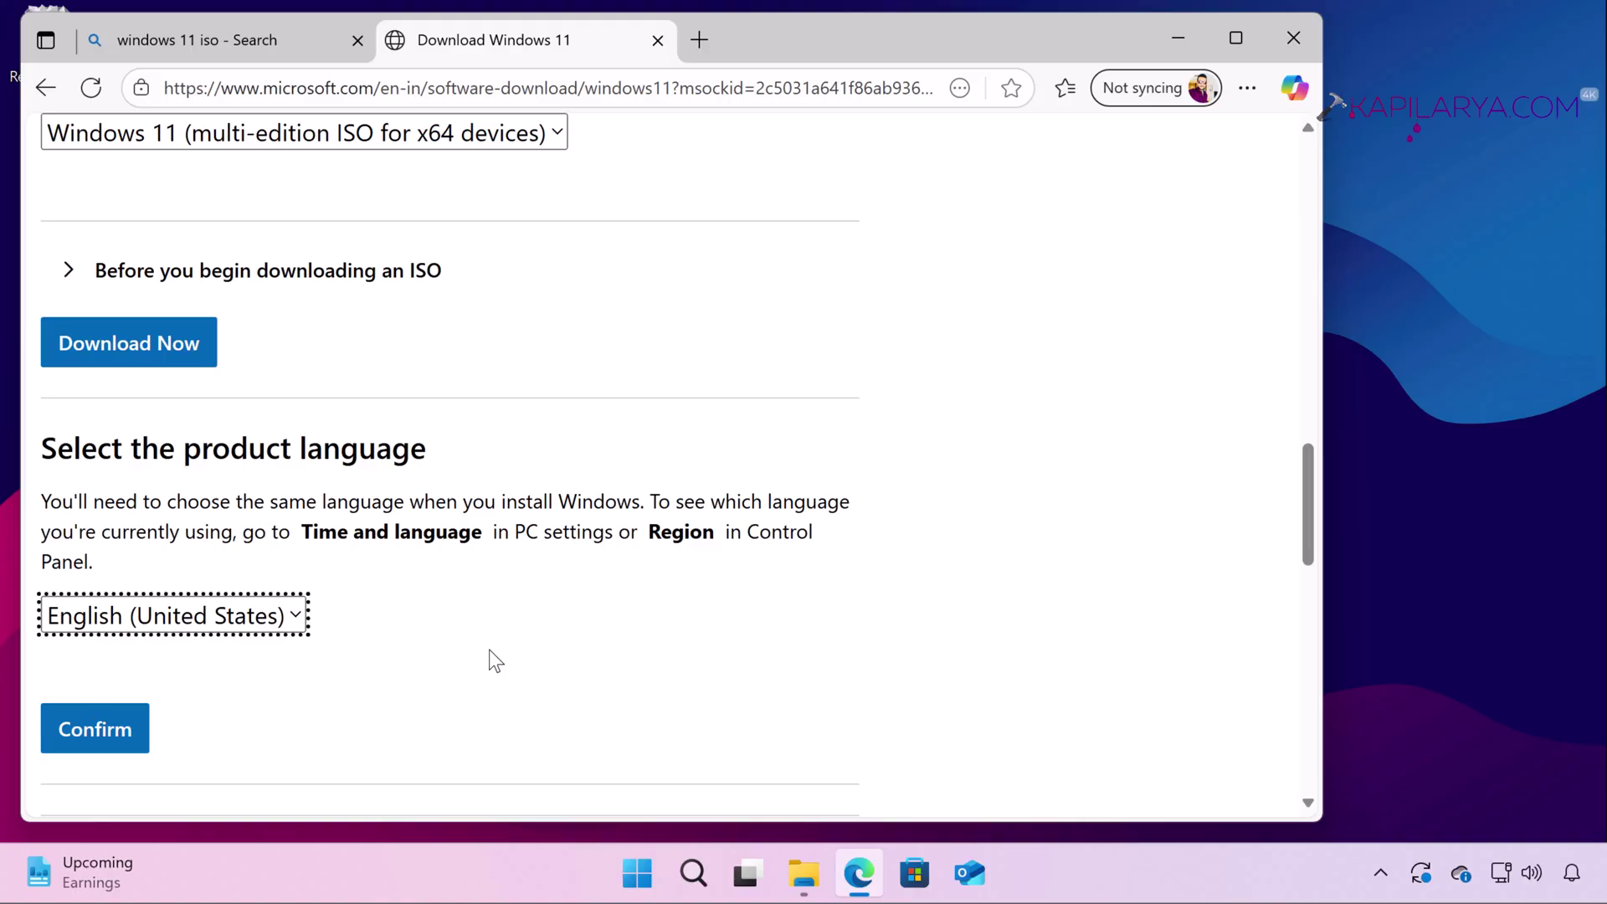
{"action": "left_click", "coordinate": [91, 740]}
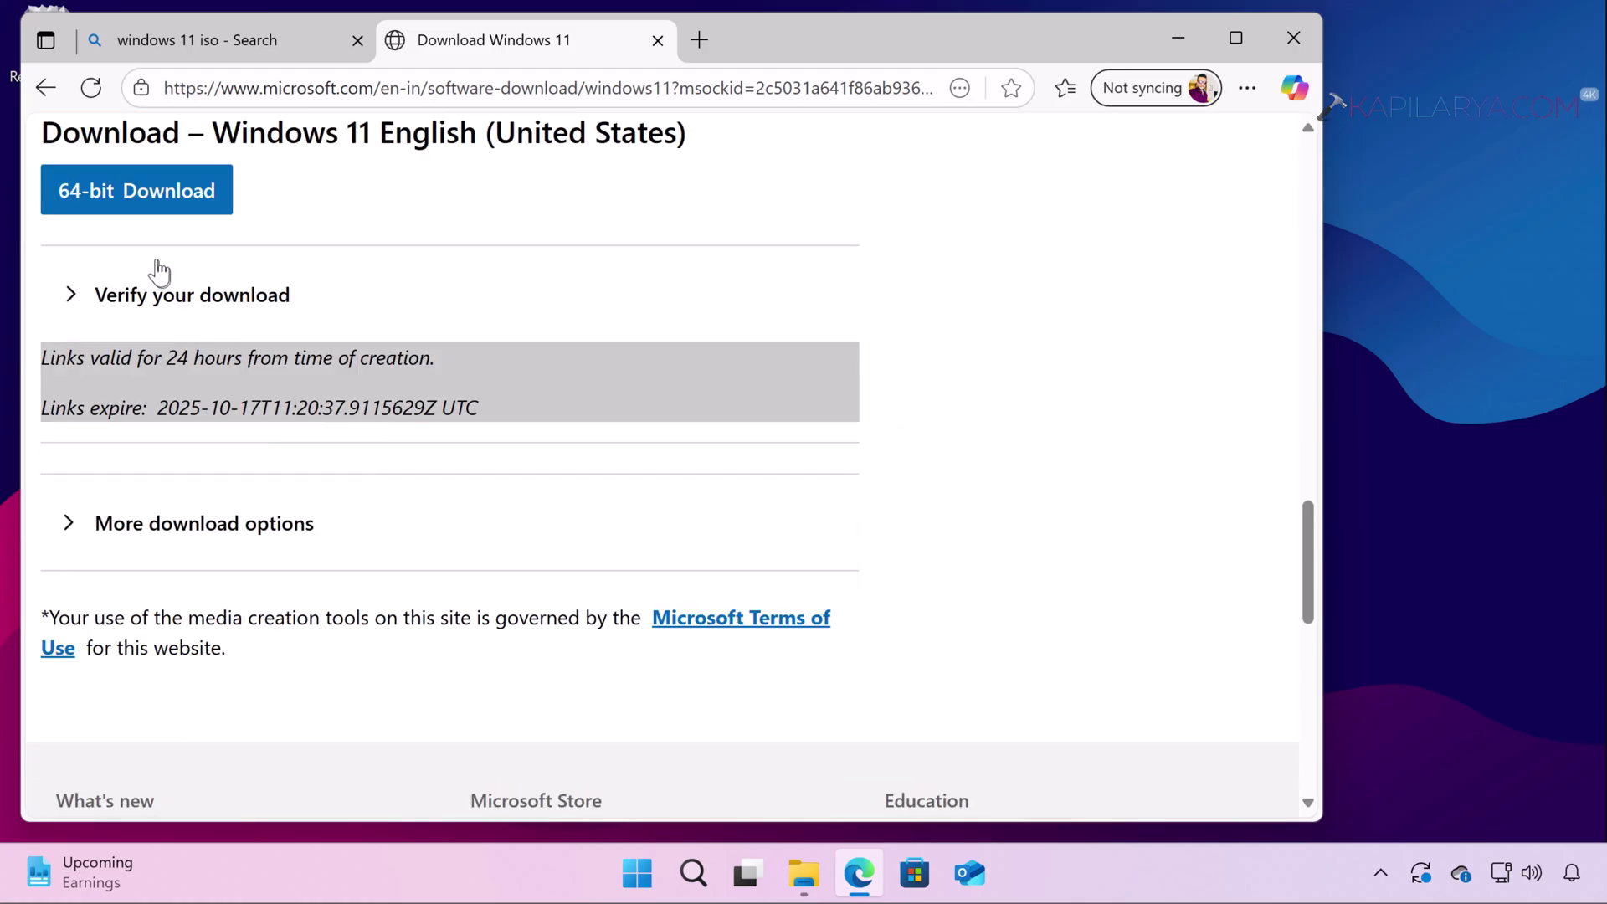
{"action": "left_click", "coordinate": [153, 210]}
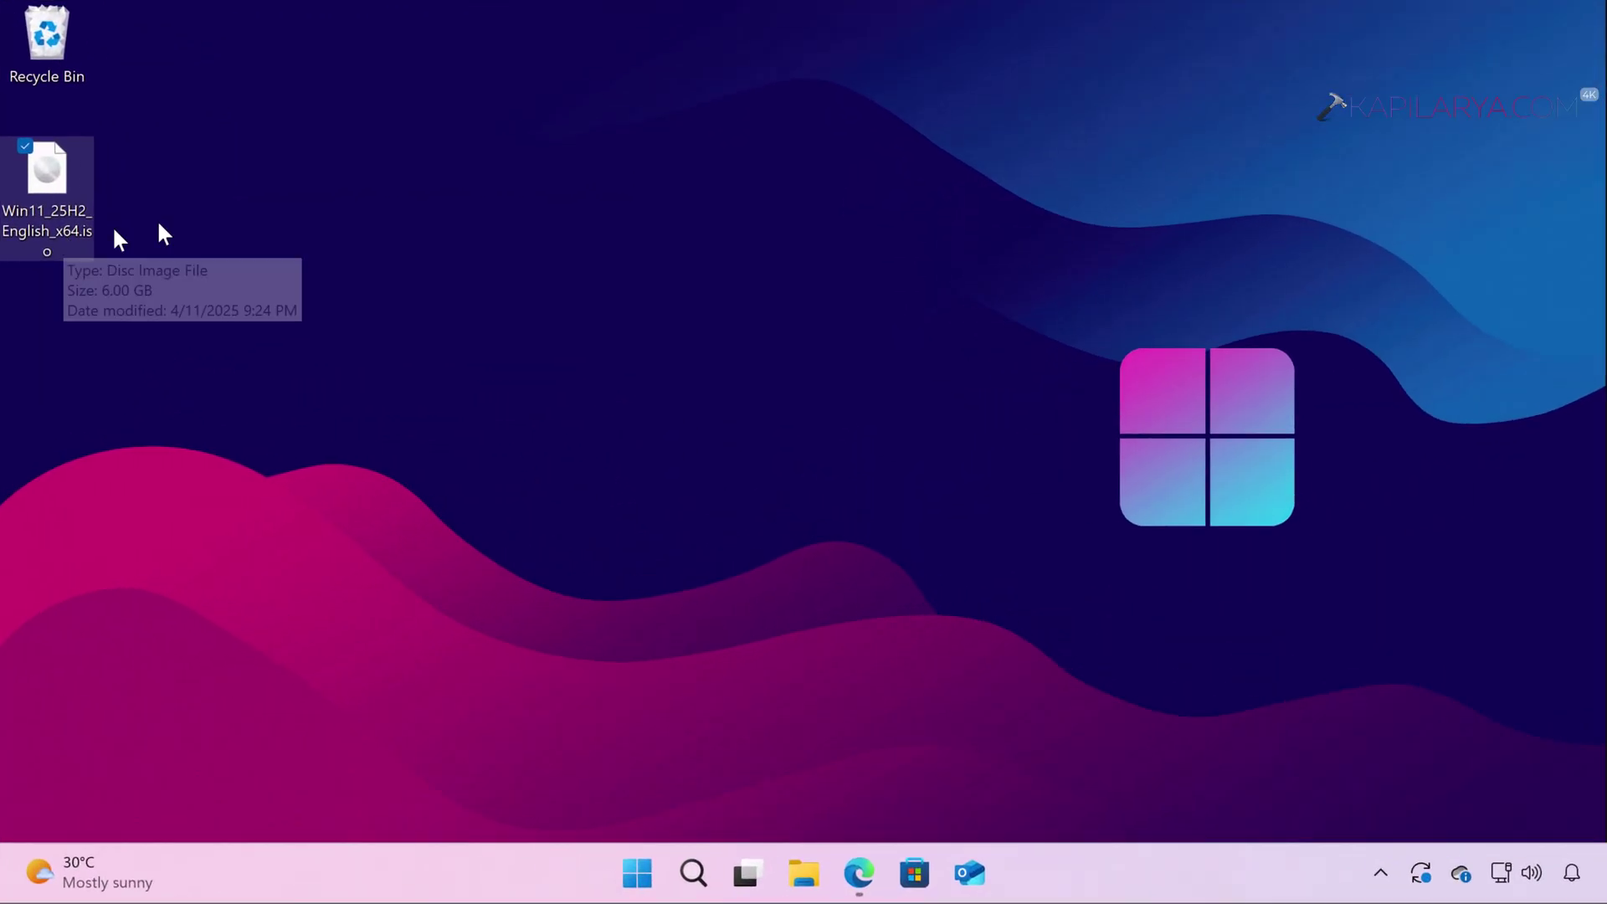
- Mount the Windows 11 ISO as CD Drive (E:), run its setup and grant the UAC admin prompt
{"action": "double_click", "coordinate": [56, 193]}
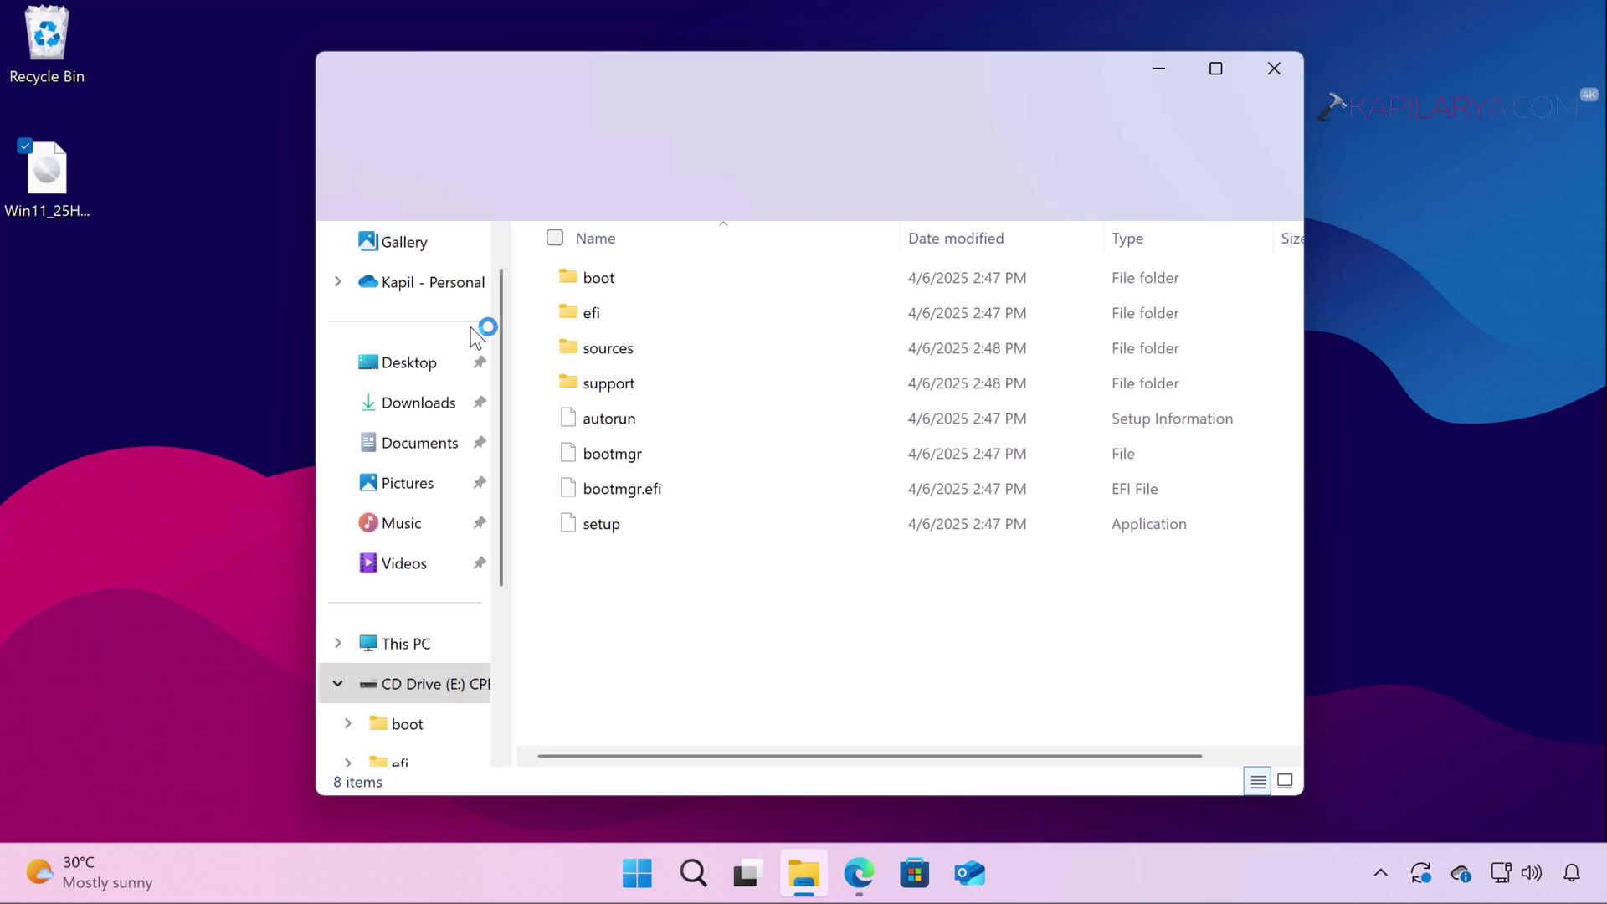
{"action": "left_click", "coordinate": [699, 523]}
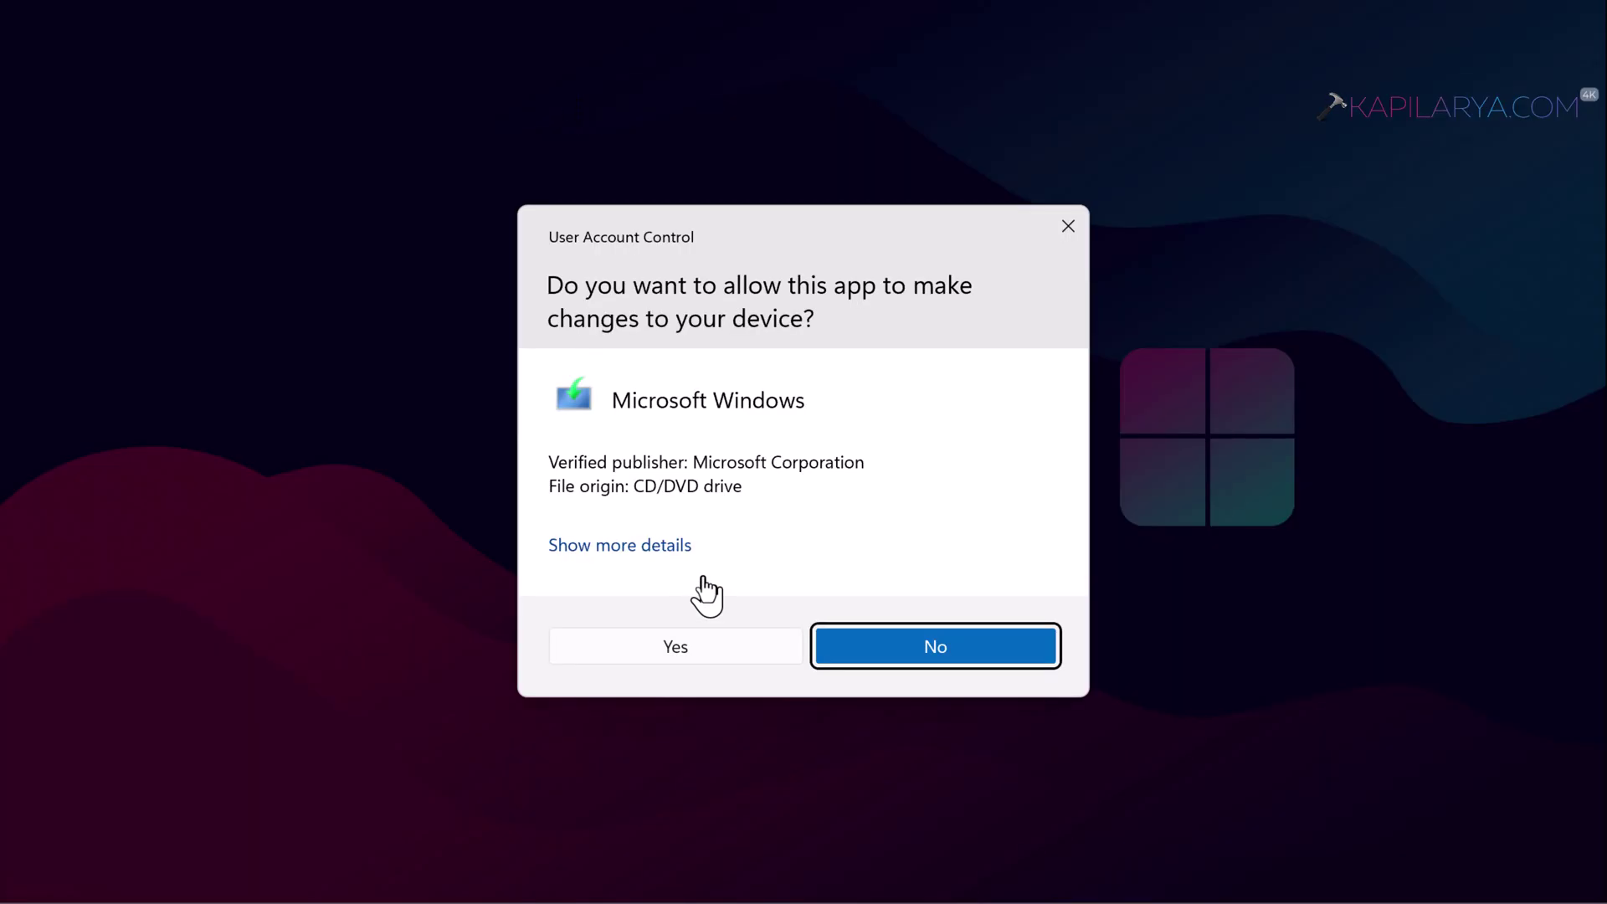
{"action": "left_click", "coordinate": [660, 649]}
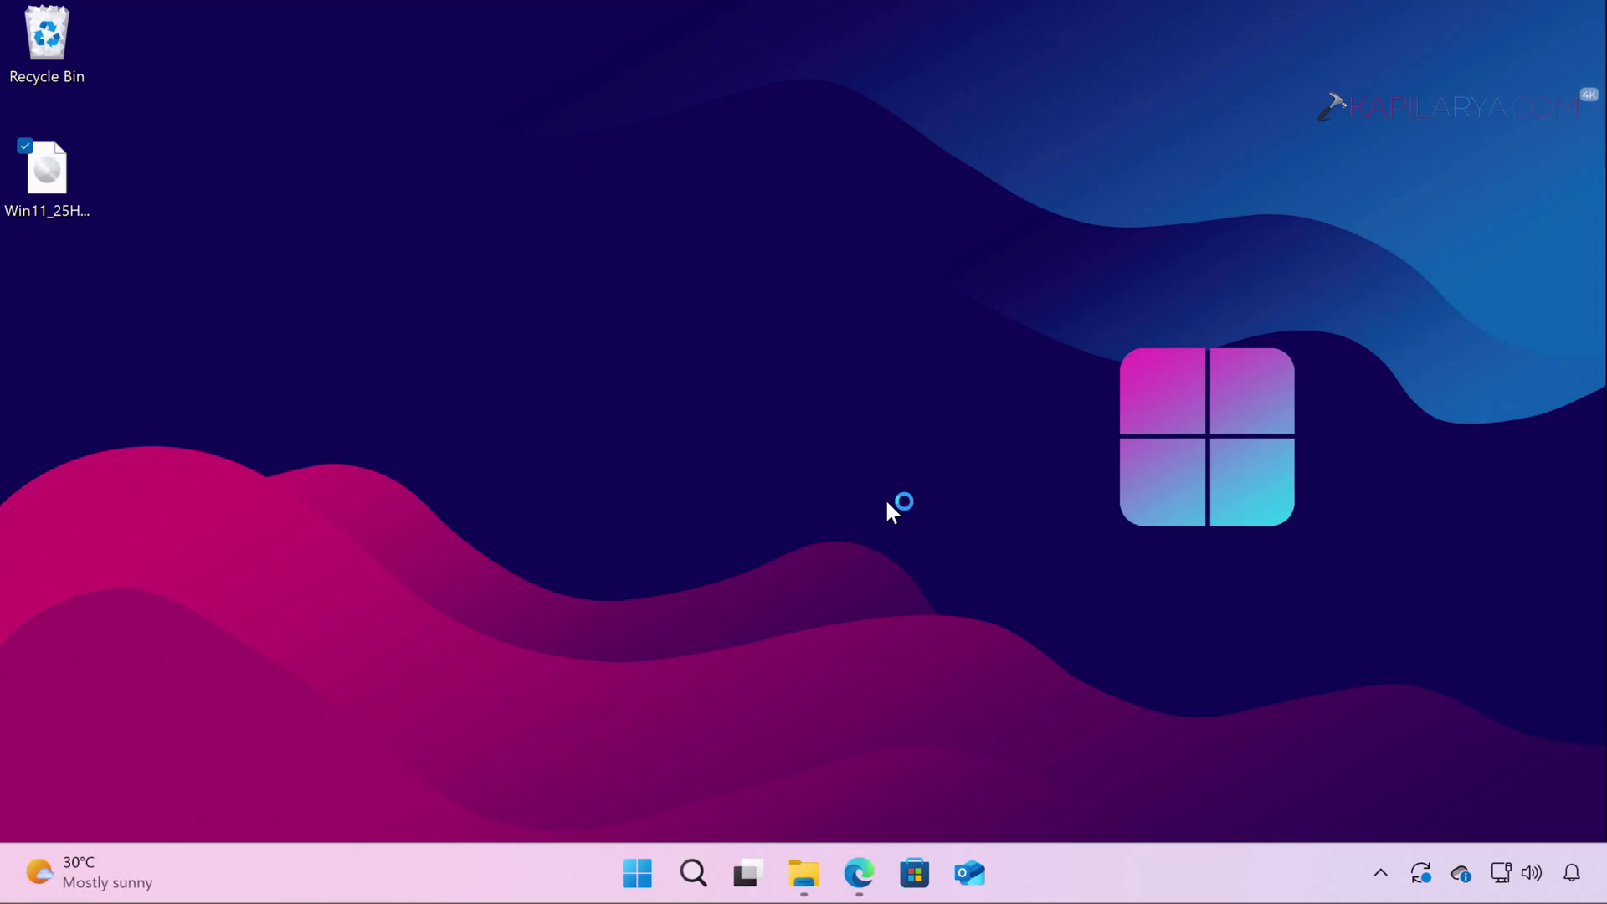